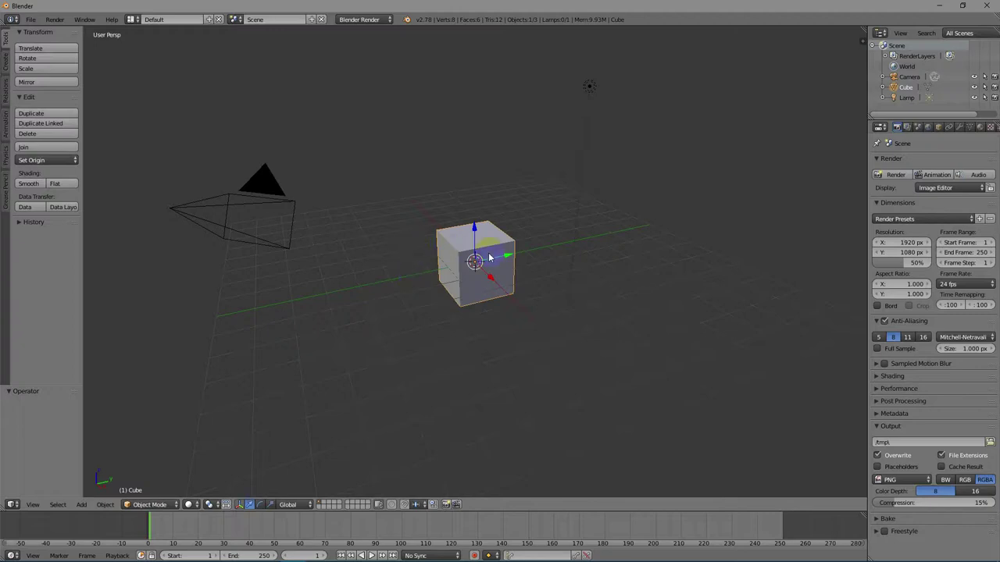
Step: In top orthographic view, add a UV sphere and move it about 2.64 units along X, beside the cube
key("KP_7")
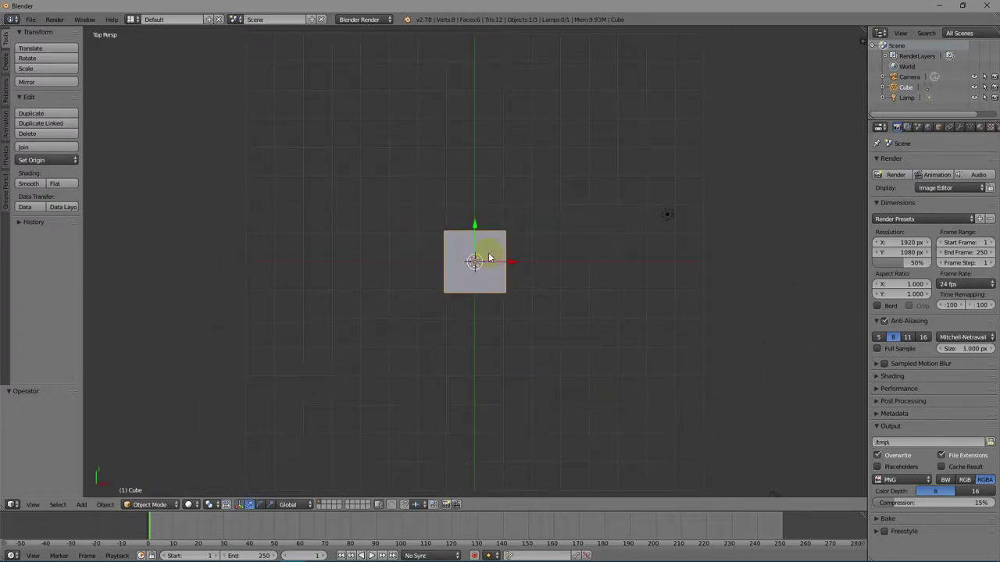
key("KP_5")
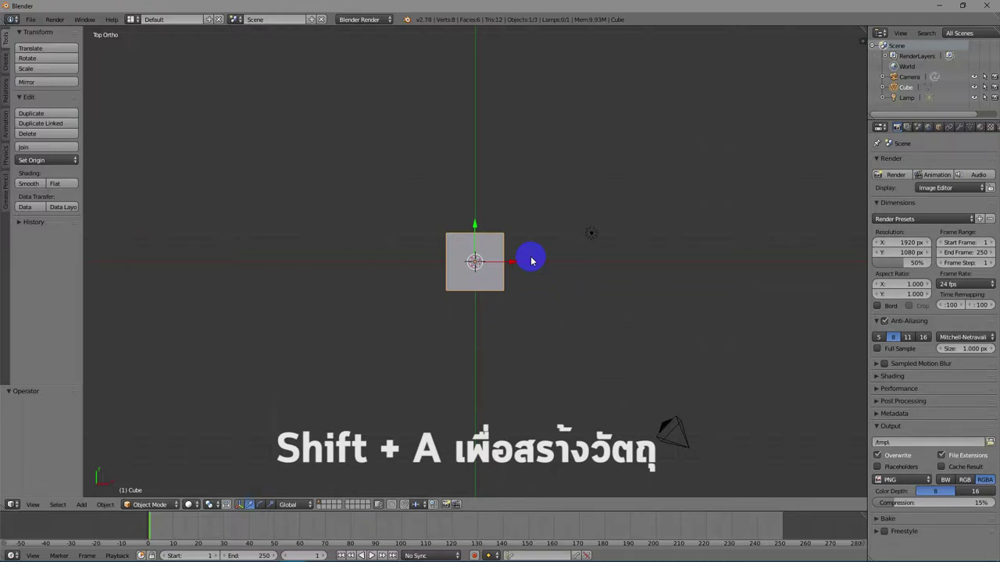
key("shift+a")
mouse_move(534, 258)
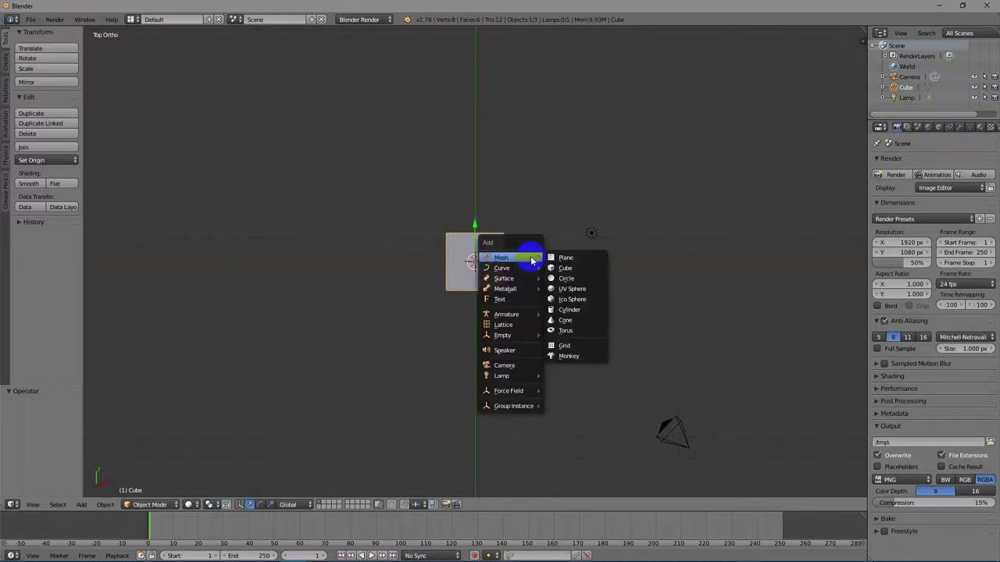
left_click(585, 292)
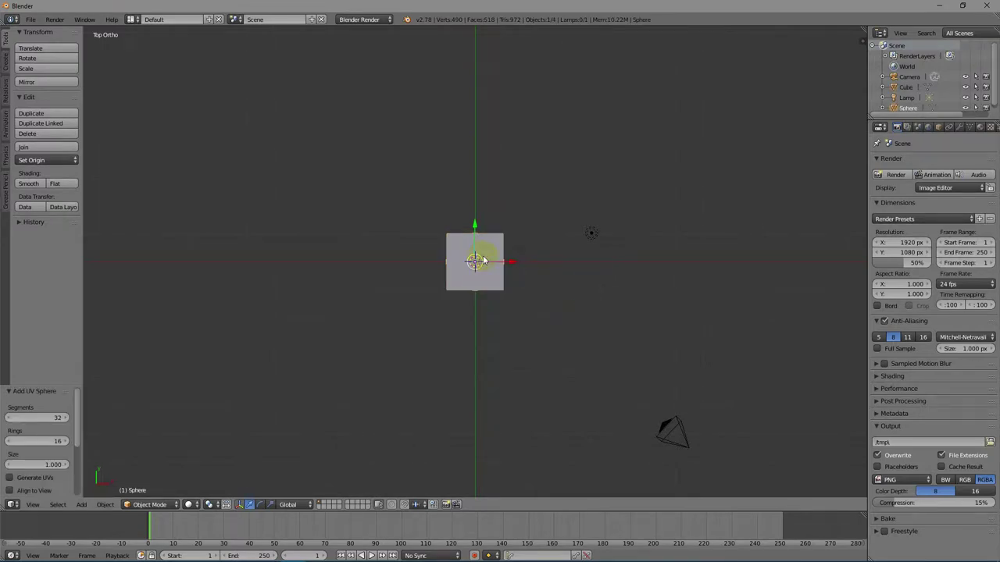
key("g")
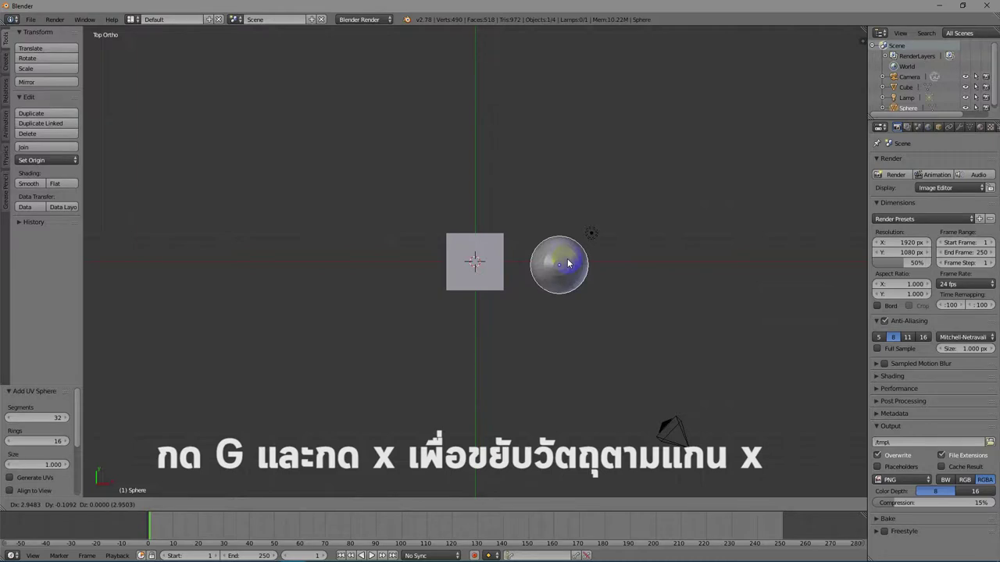
key("x")
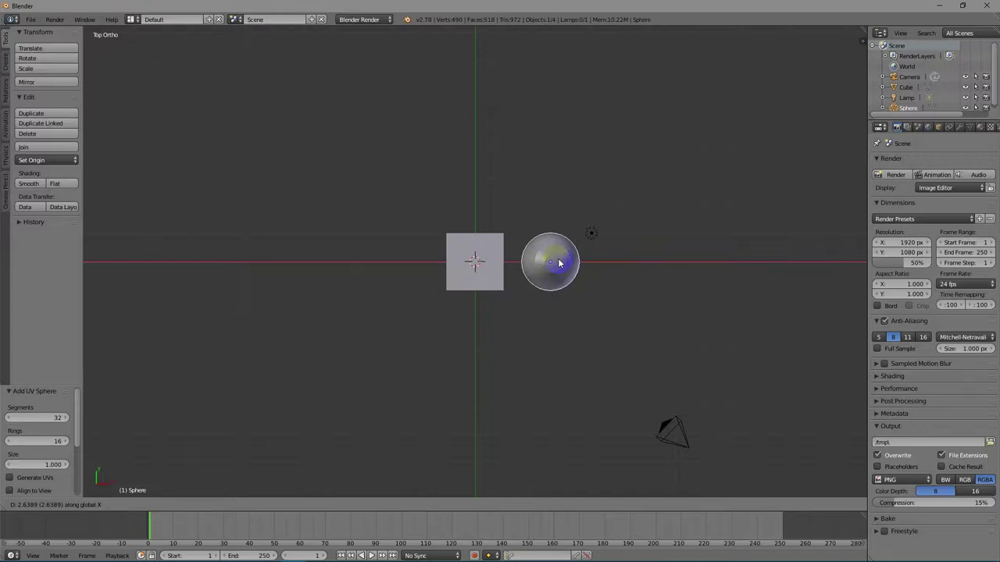
left_click(558, 263)
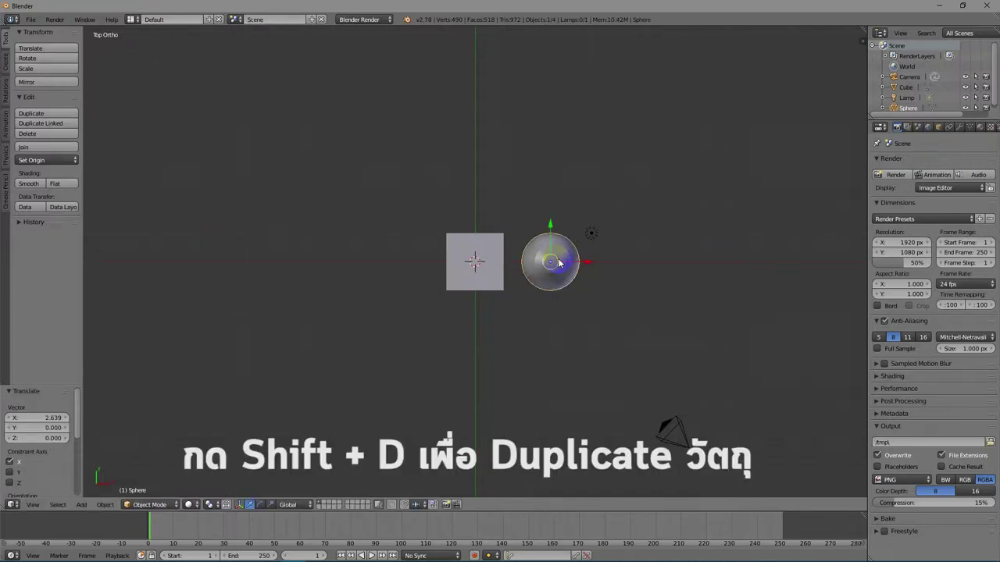
Step: Duplicate the sphere twice along positive X, spacing each copy about 2.5 units from the previous one
key("shift+d")
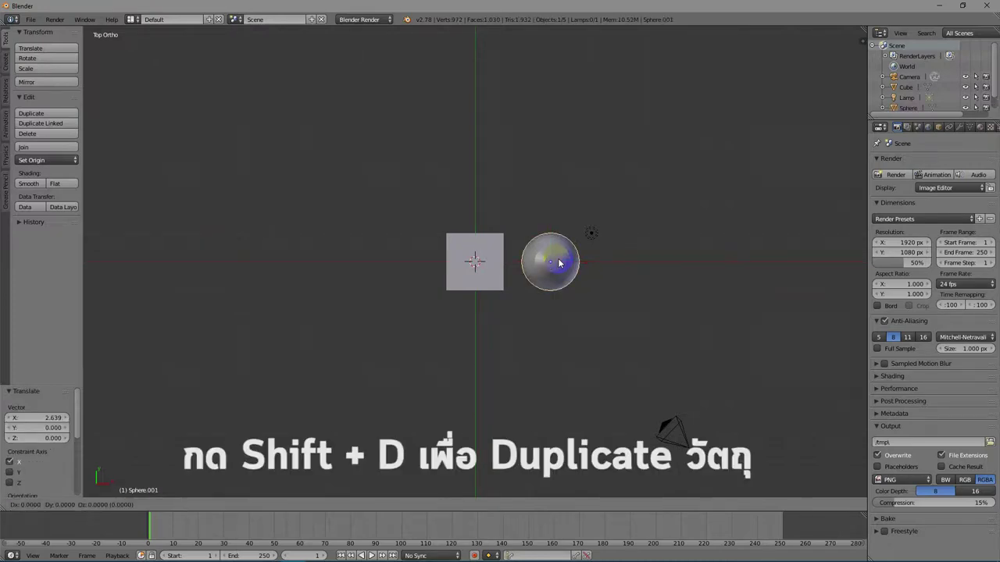
key("x")
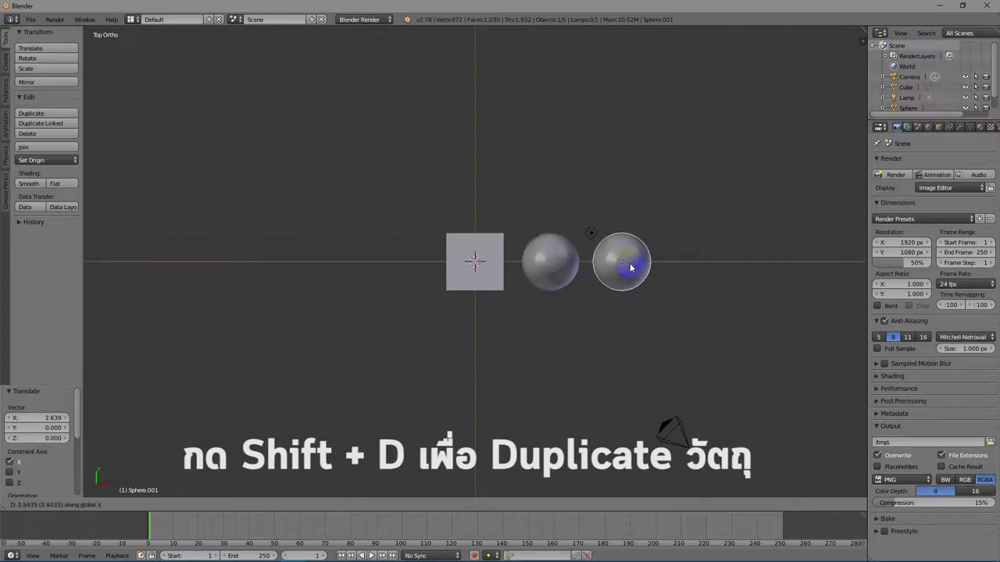
left_click(631, 267)
key("shift+d")
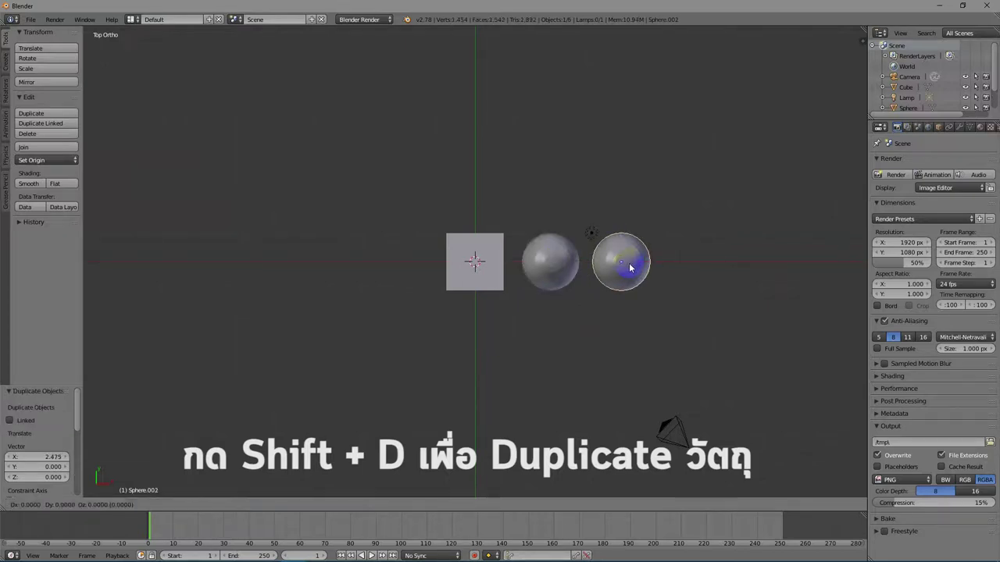
key("x")
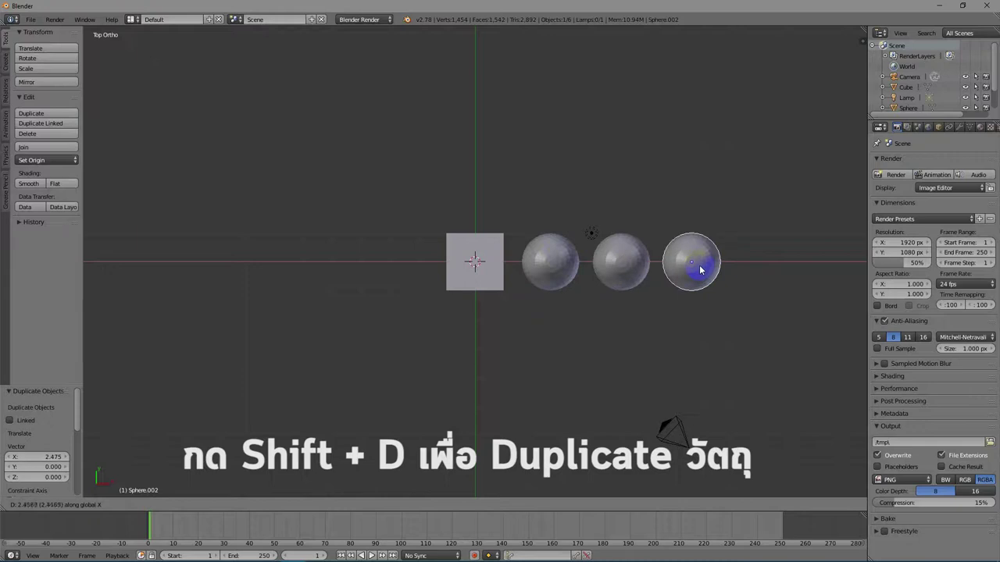
left_click(702, 269)
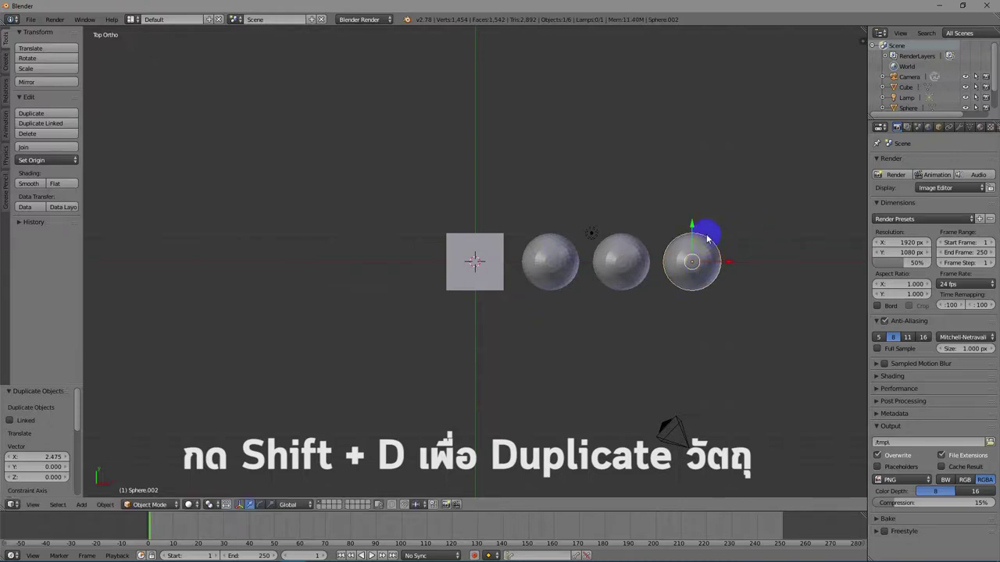
Step: Duplicate the sphere nearest the cube and place the copy about 2.68 units from the cube in positive Y, aligned with its centre
right_click(621, 266, "shift")
left_click(554, 272)
right_click(551, 273)
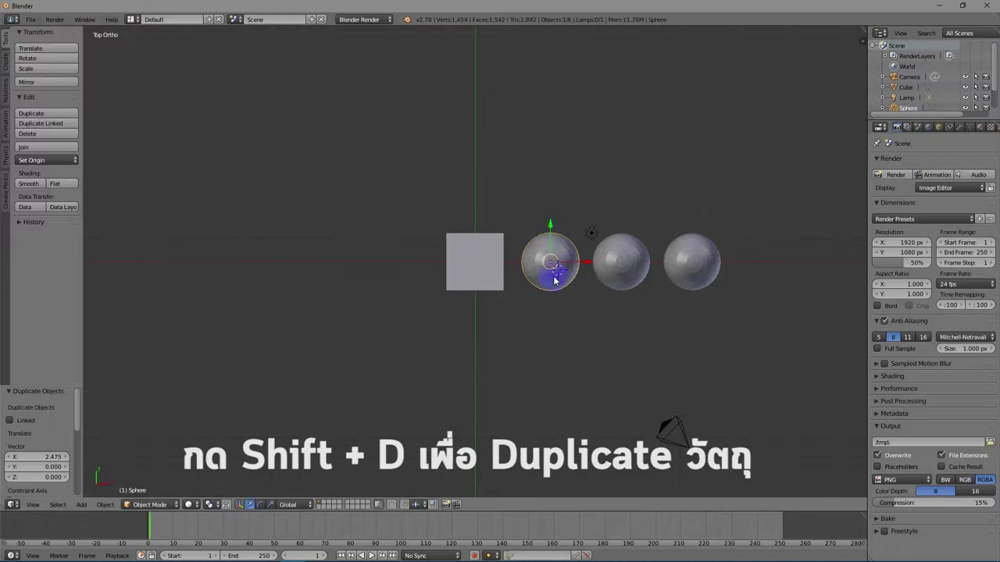
key("g")
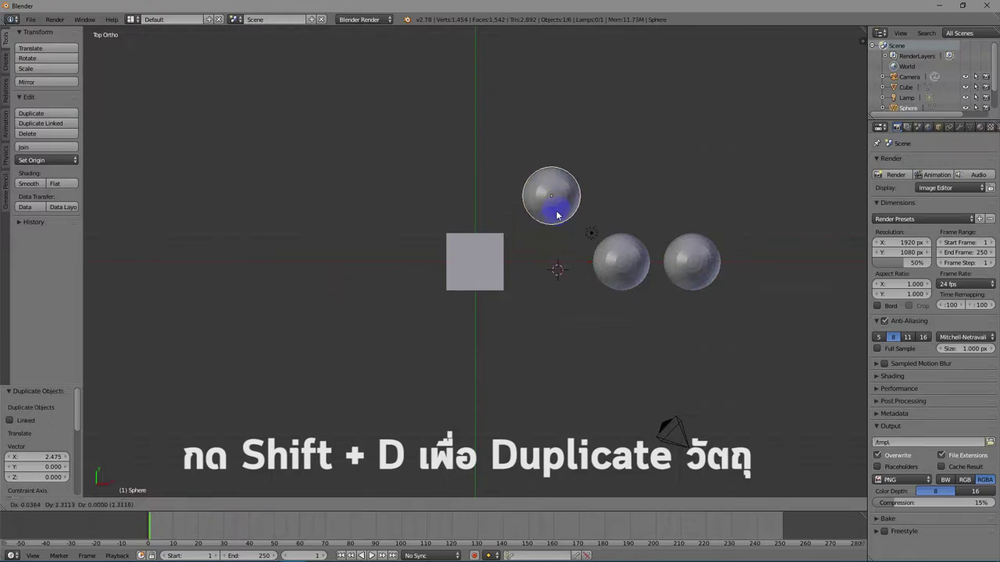
right_click(556, 213)
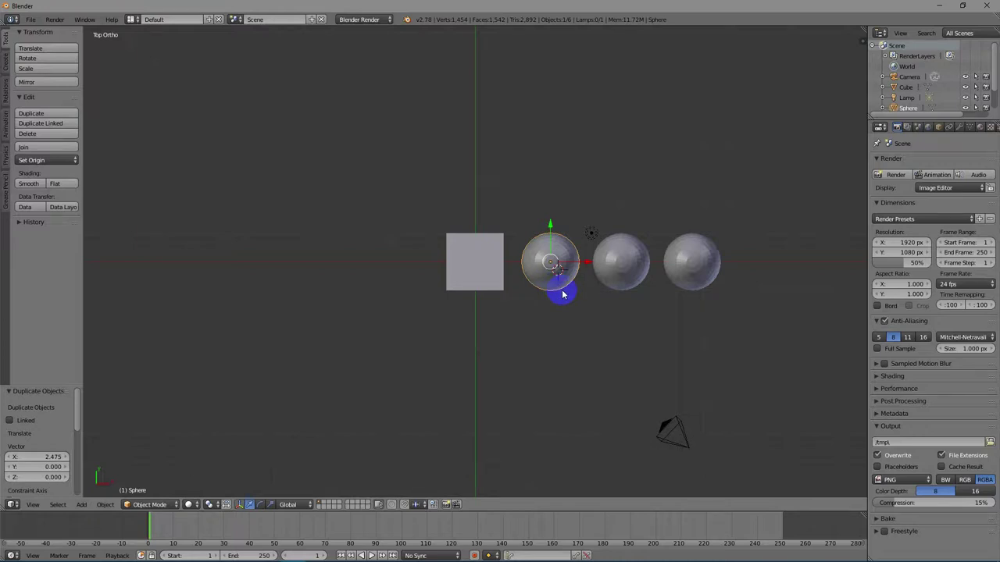
key("shift+d")
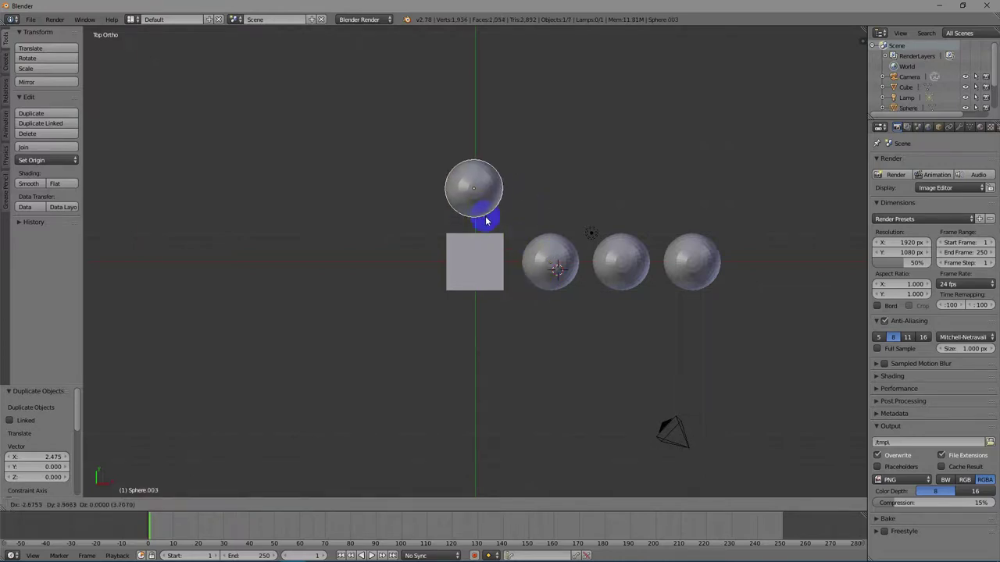
left_click(487, 218)
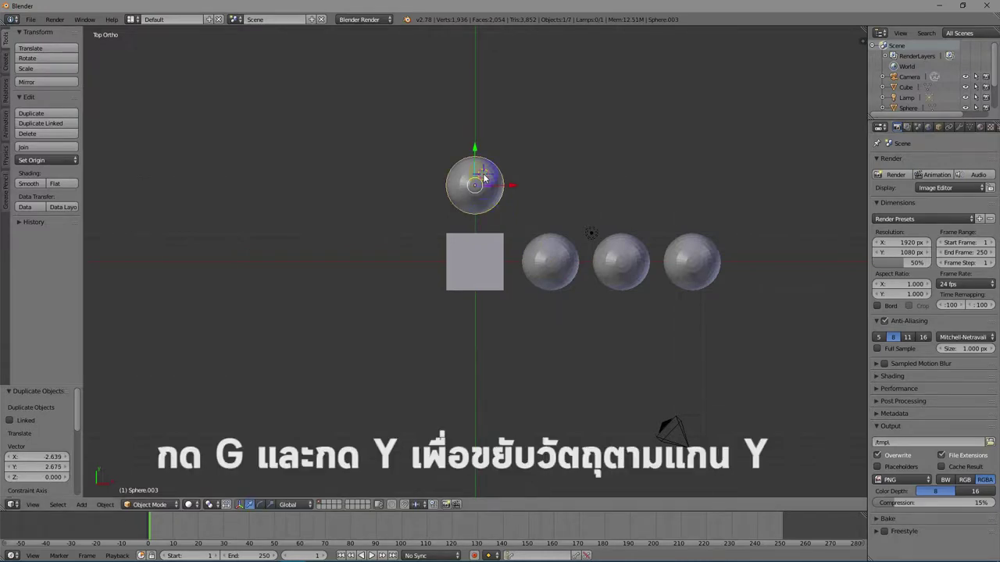
Step: Duplicate the new sphere twice along positive Y, offsetting the copies by about 2.55 and 2.38 units to form a column
key("shift+d")
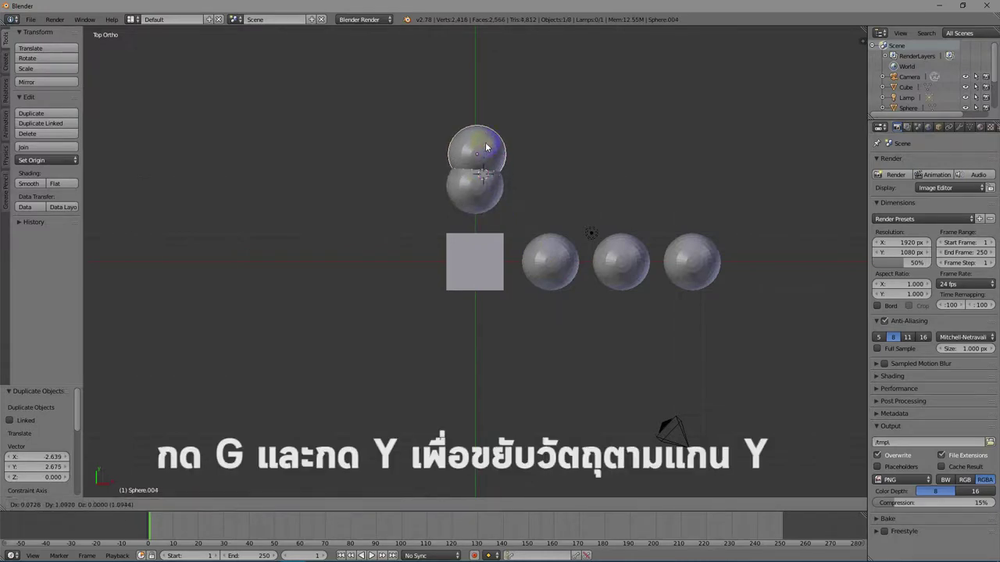
key("y")
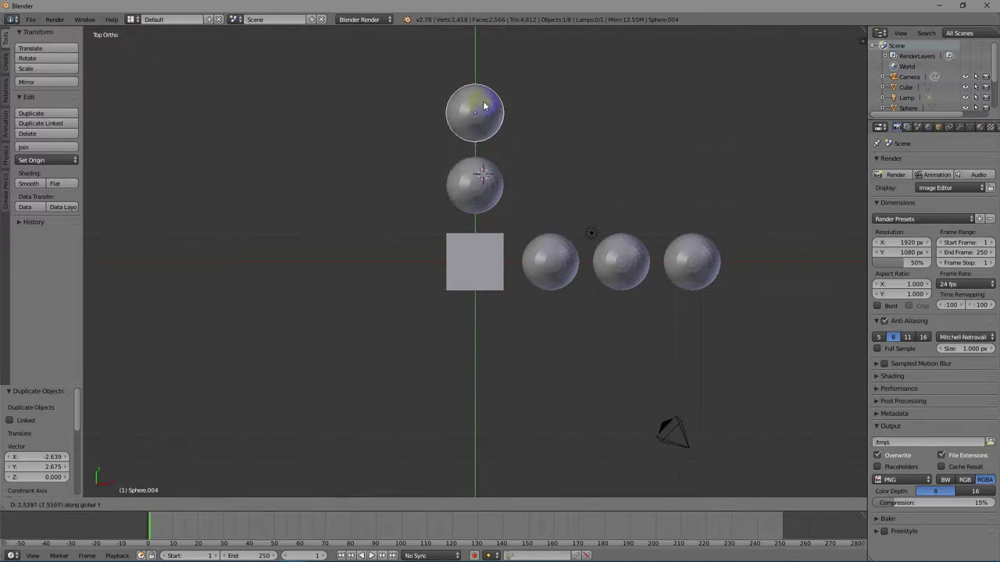
left_click(481, 109)
key("shift+d")
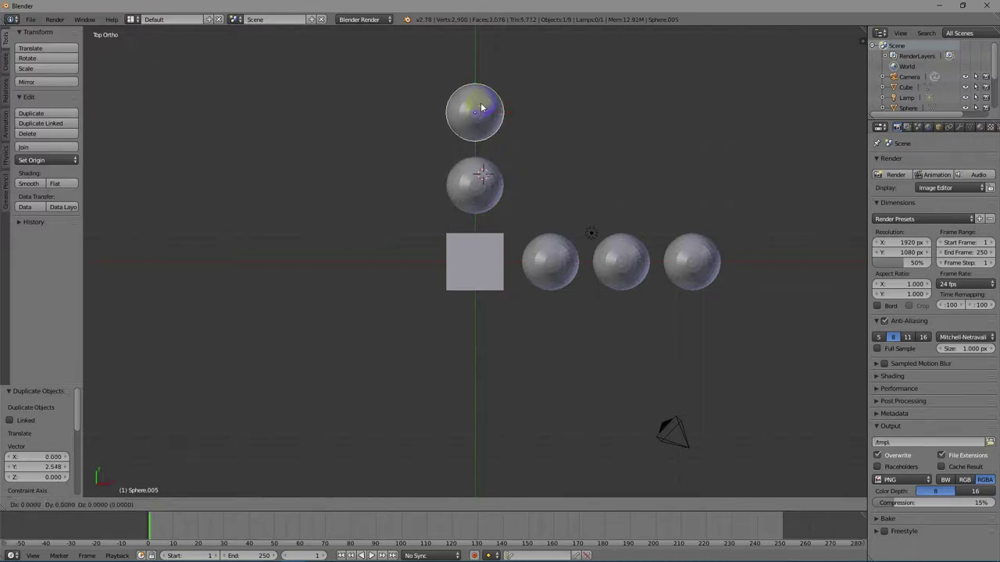
key("y")
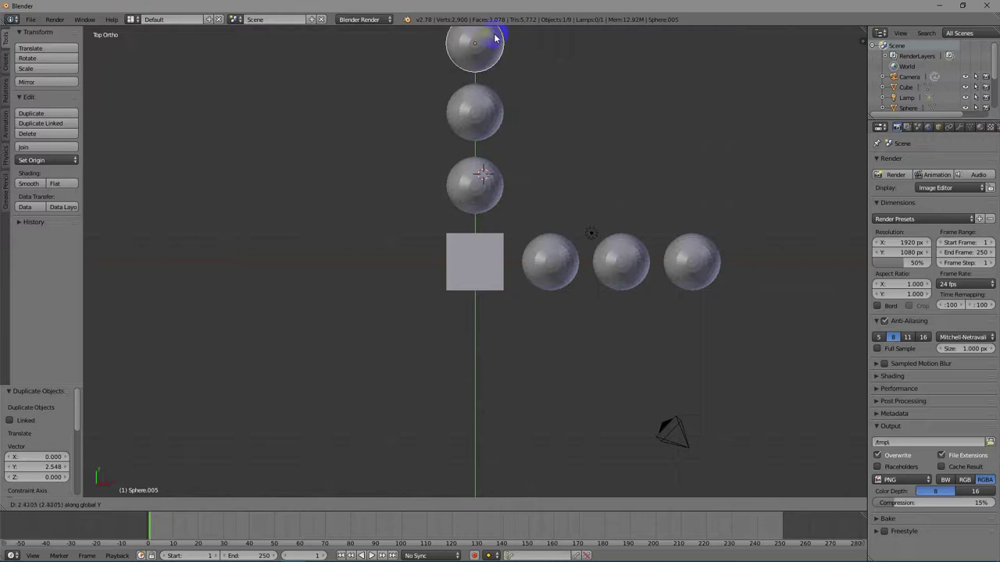
left_click(499, 33)
Step: Select the three spheres in the X-axis row together with the cube and create a new group from them
middle_click_drag(611, 192, 508, 282, "shift")
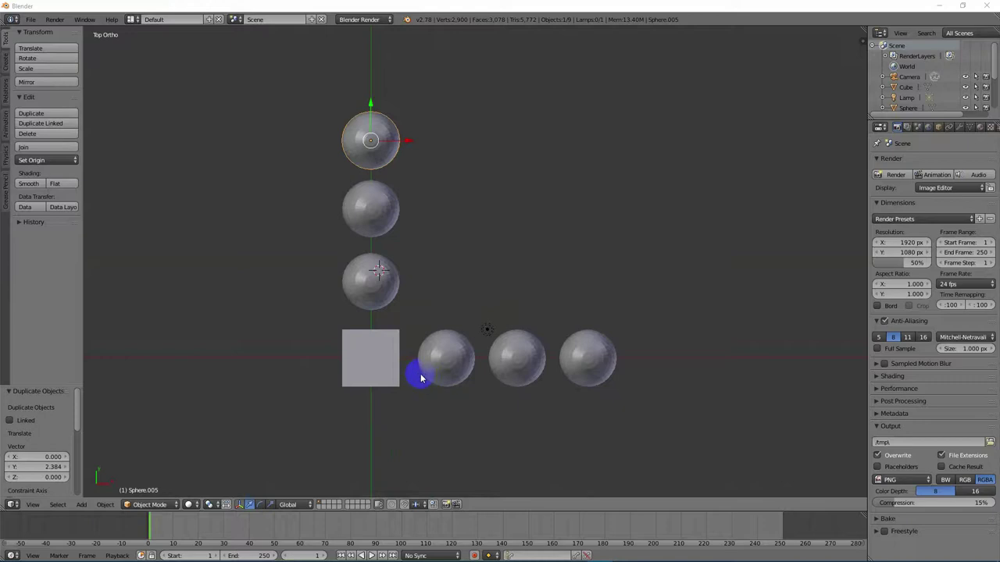
right_click(568, 362)
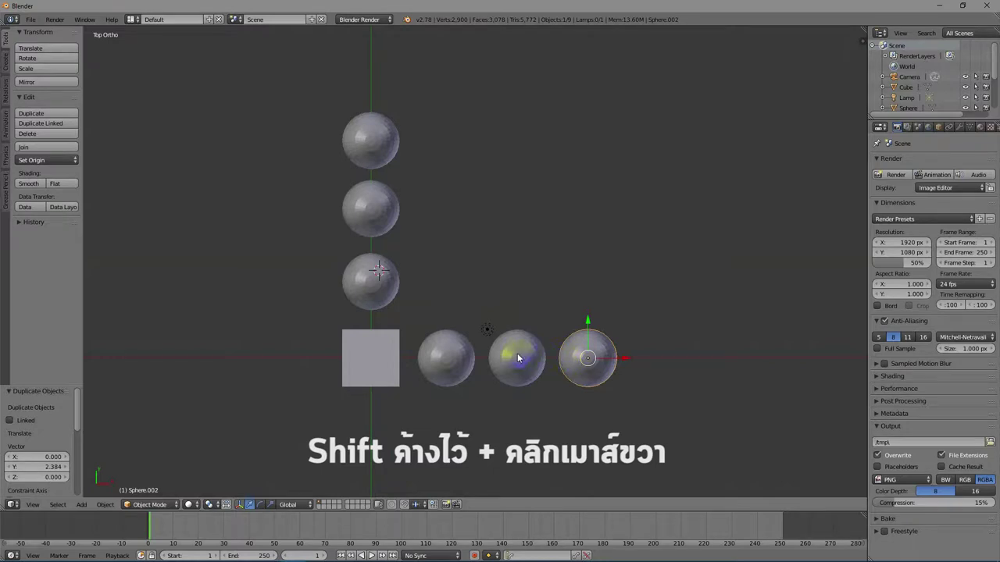
right_click(517, 358, "shift")
right_click(434, 351, "shift")
right_click(390, 357, "shift")
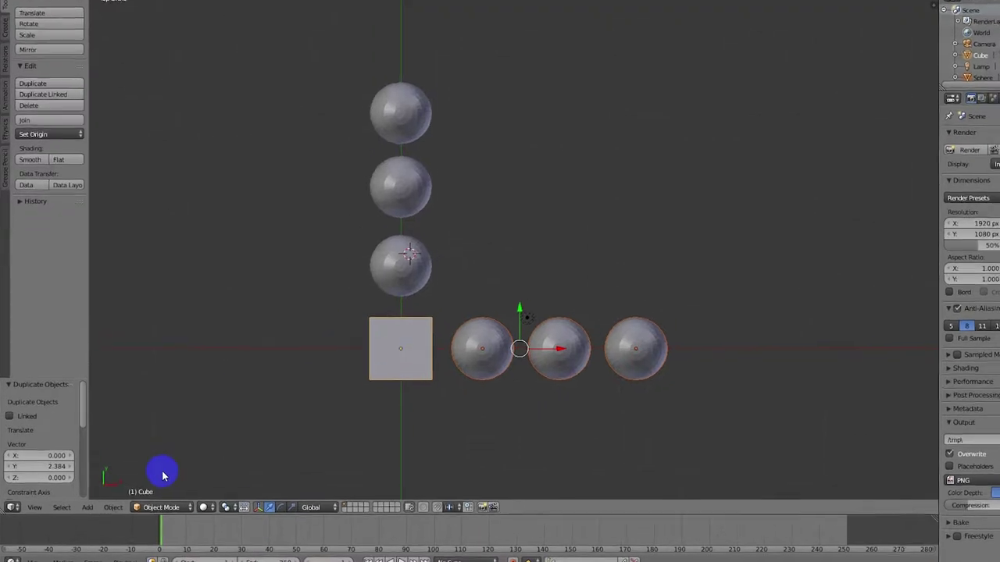
left_click(152, 521)
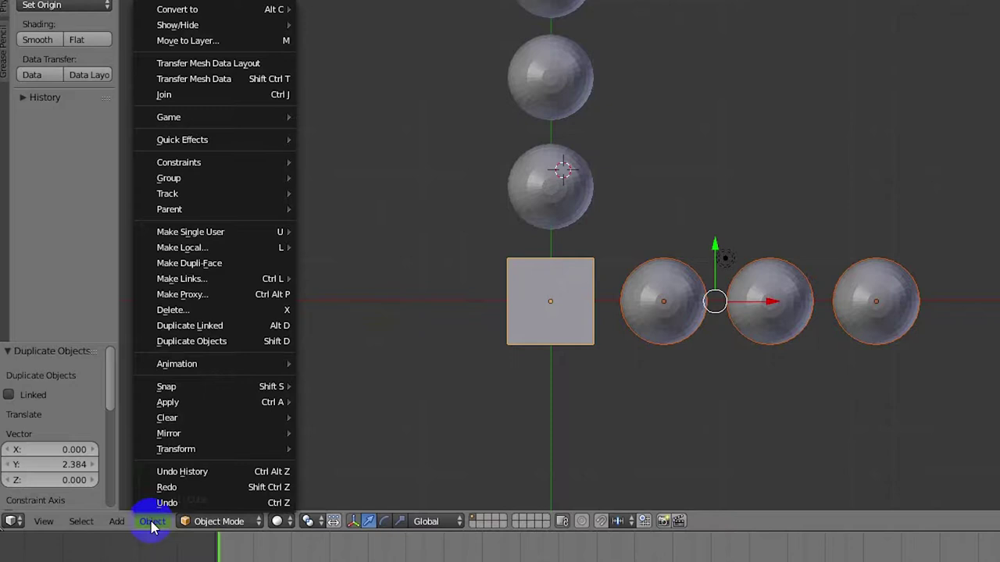
mouse_move(266, 178)
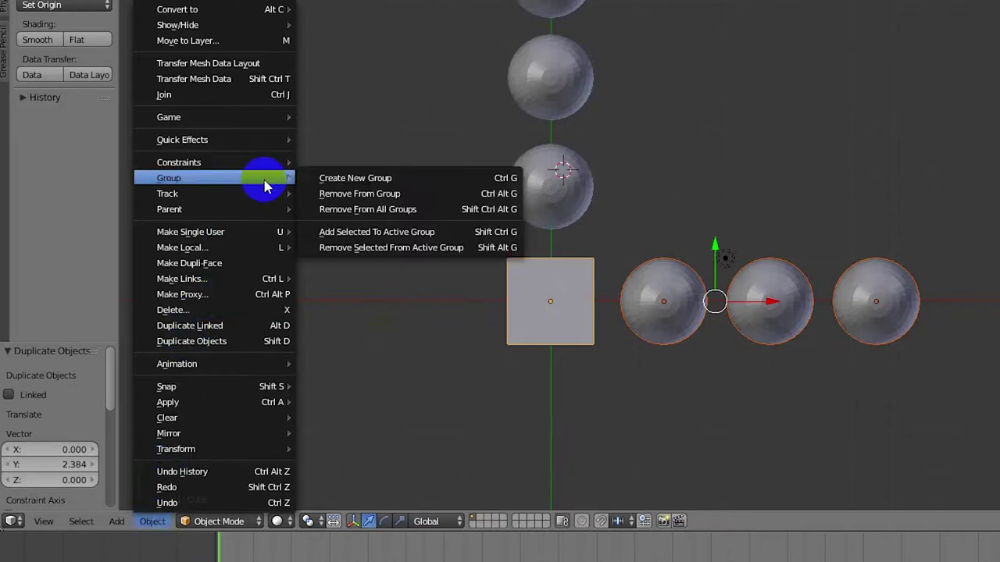
left_click(497, 179)
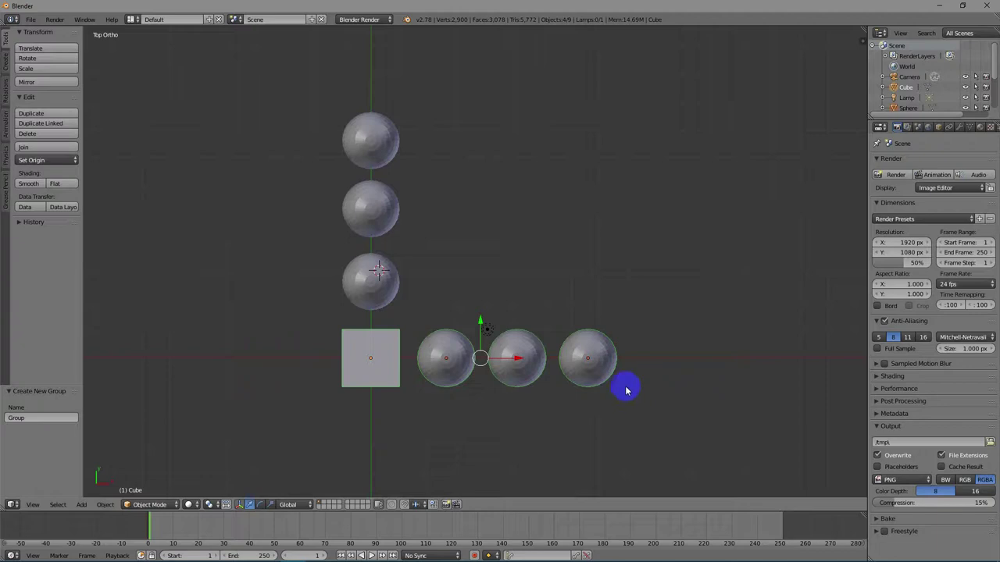
Step: Rename the new group of the cube and row spheres to Group1
right_click(396, 386)
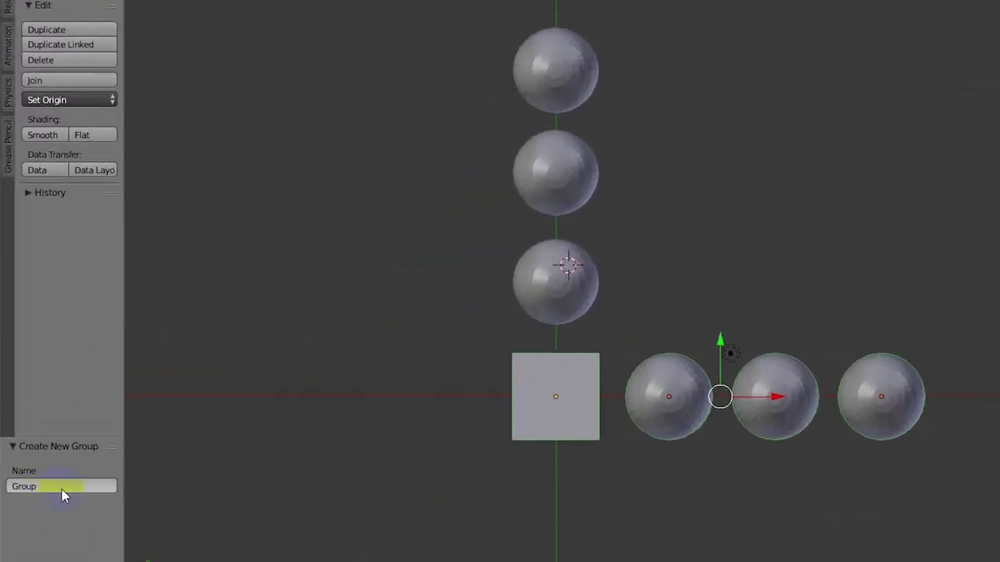
left_click(32, 418)
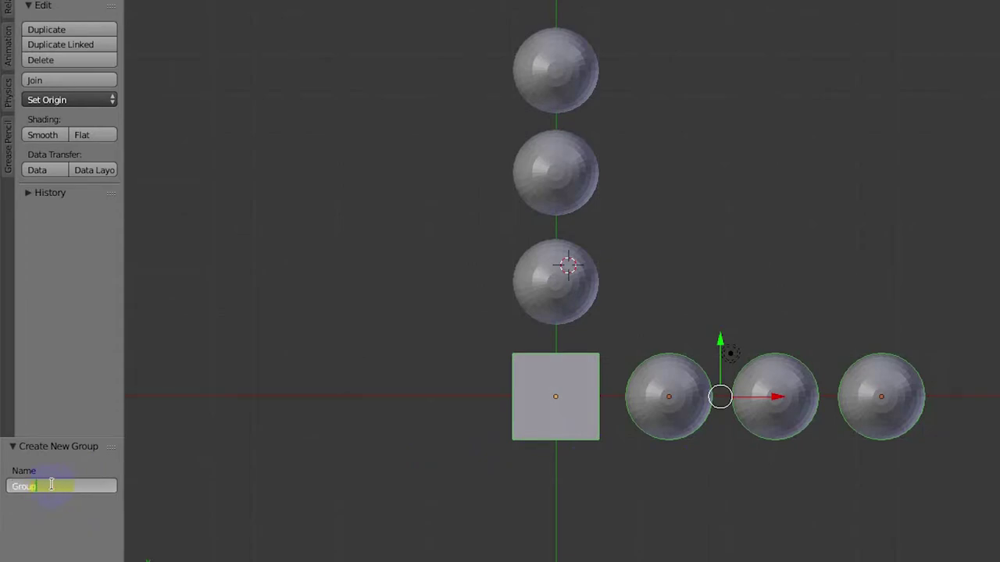
type("1")
key("Return")
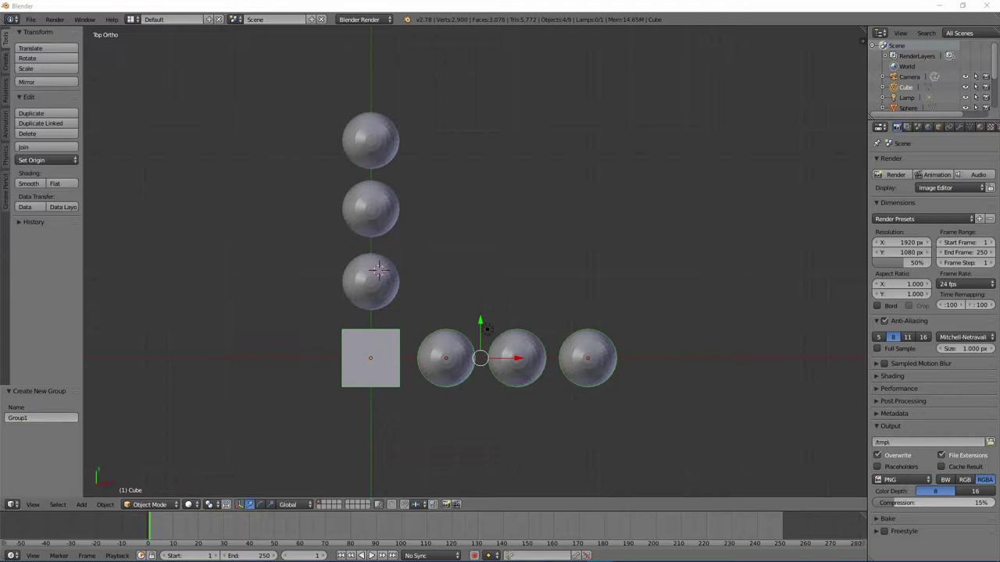
Step: Select the three spheres in the Y-axis column, create a new group from them and name it Group2
right_click(375, 160)
right_click(377, 222, "shift")
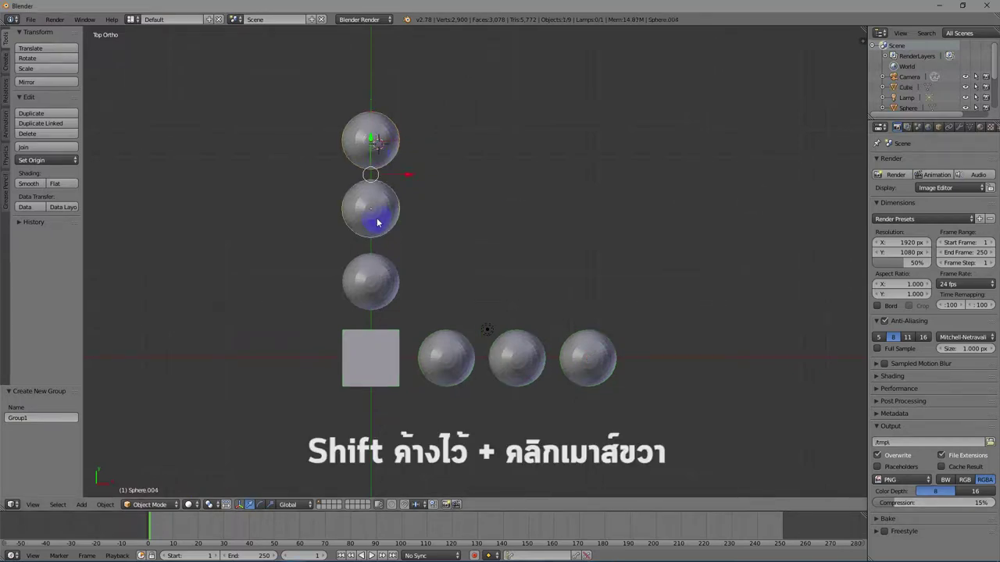
right_click(369, 282, "shift")
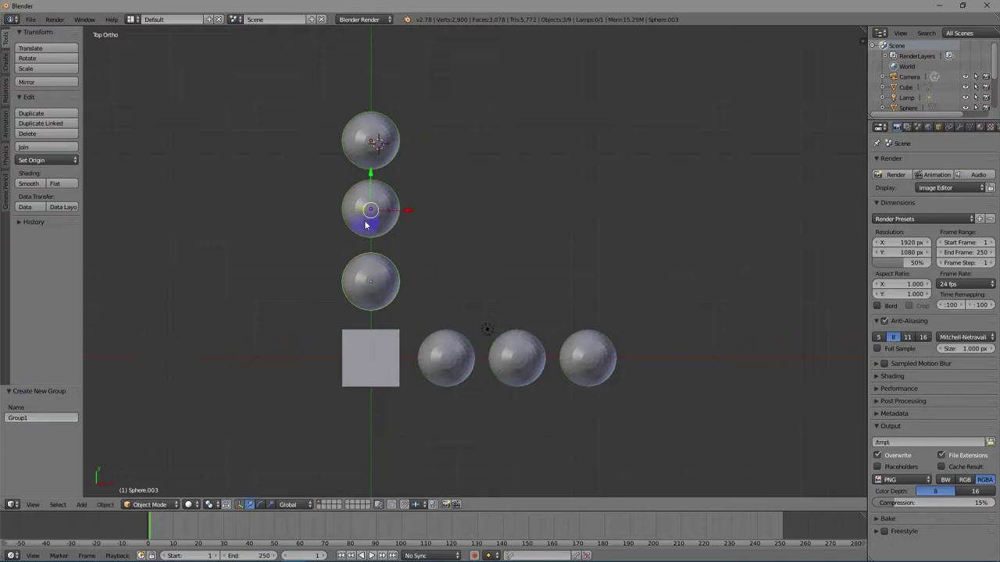
left_click(39, 418)
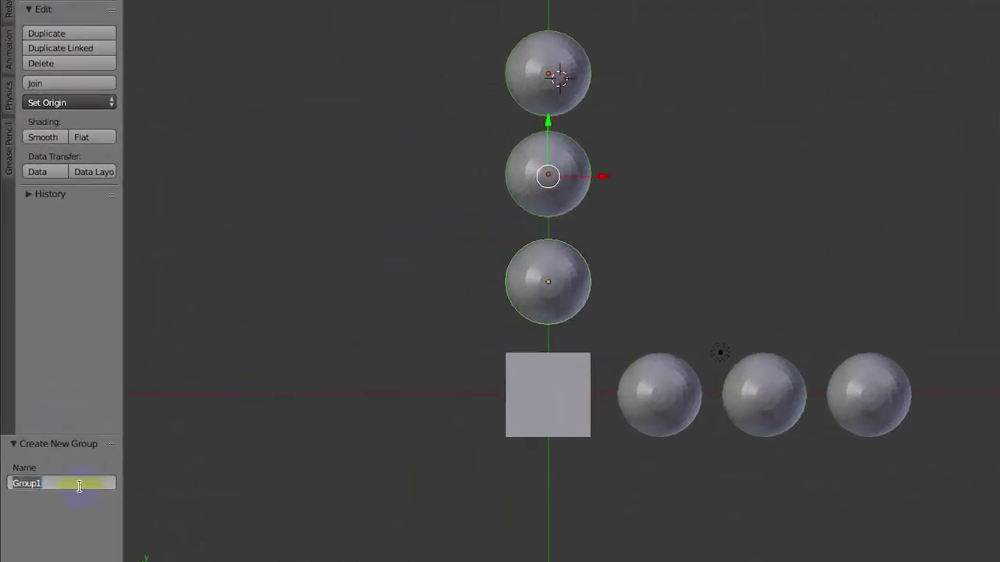
key("BackSpace")
type("2")
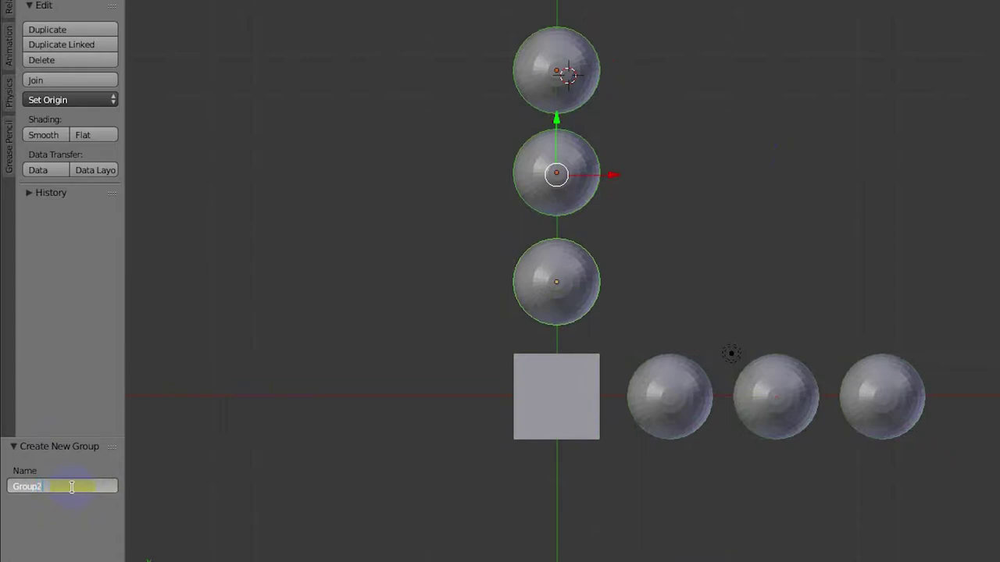
key("Return")
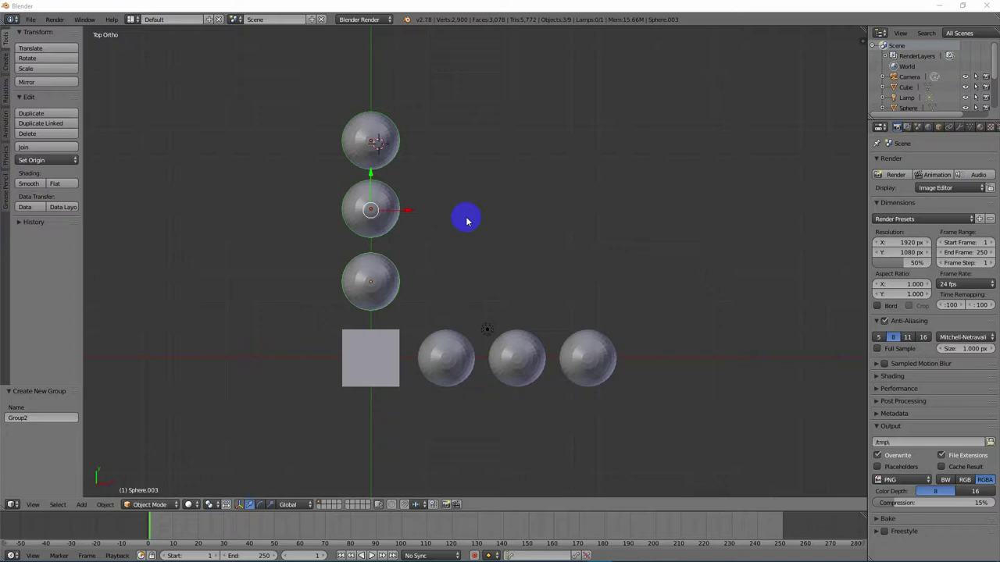
Step: Add an instance of Group1 and move it about -0.29 in X and -9.85 in Y, directly below the original cube row
key("shift+a")
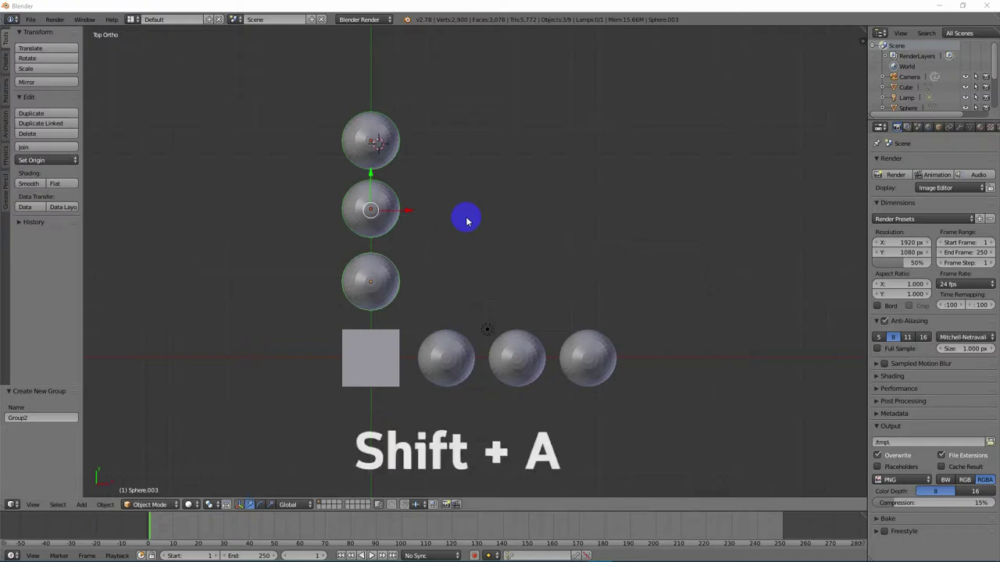
key("shift+a")
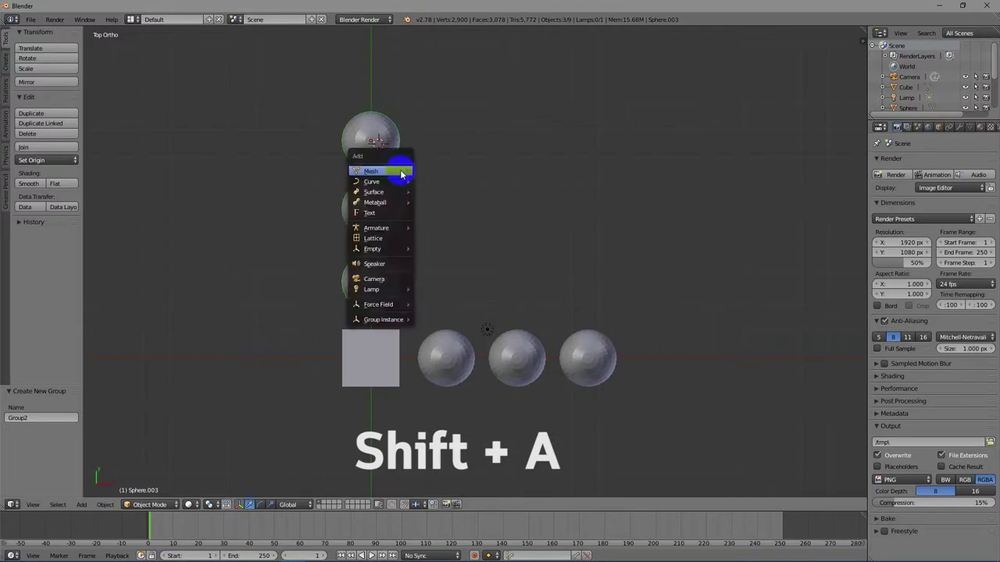
mouse_move(401, 174)
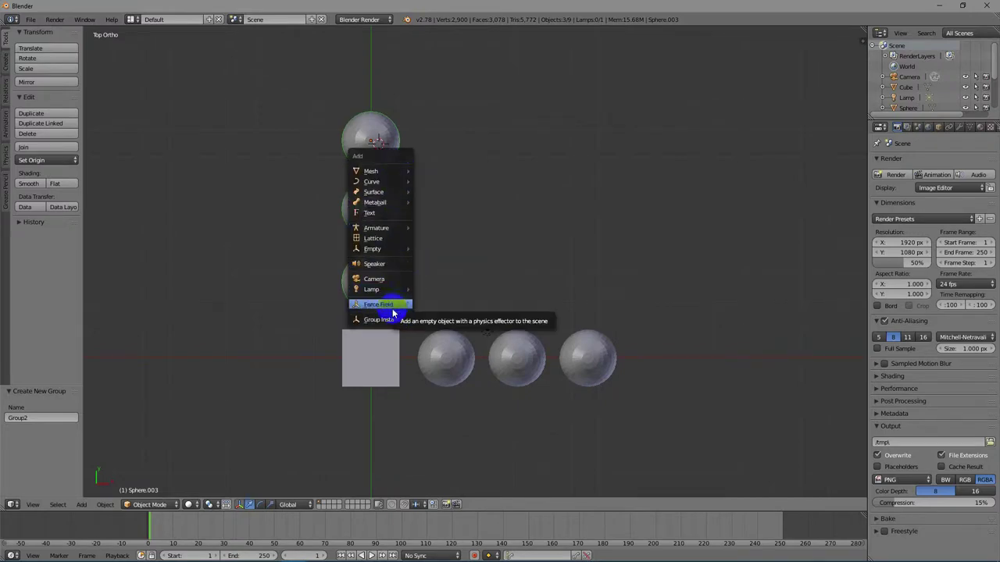
mouse_move(381, 323)
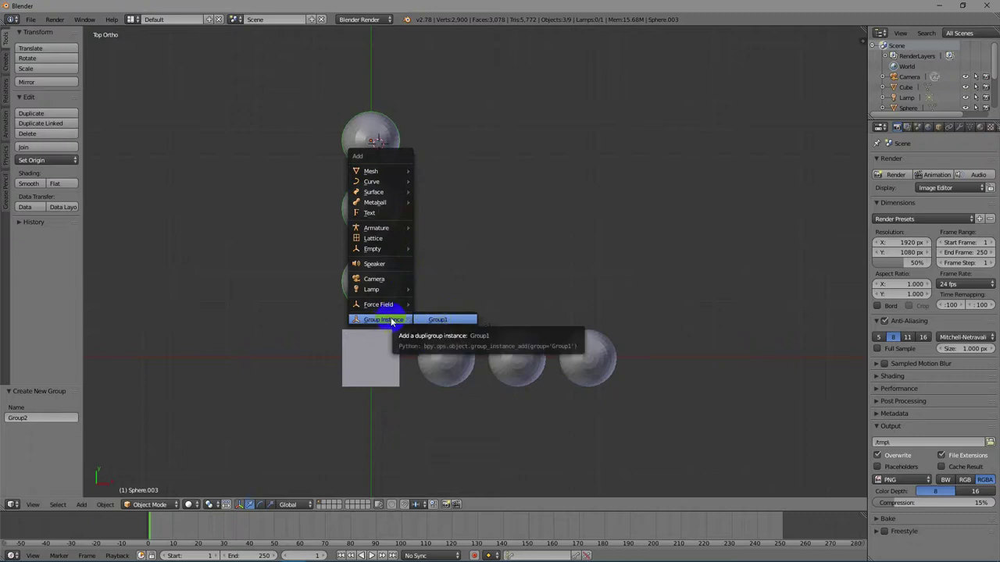
left_click(446, 322)
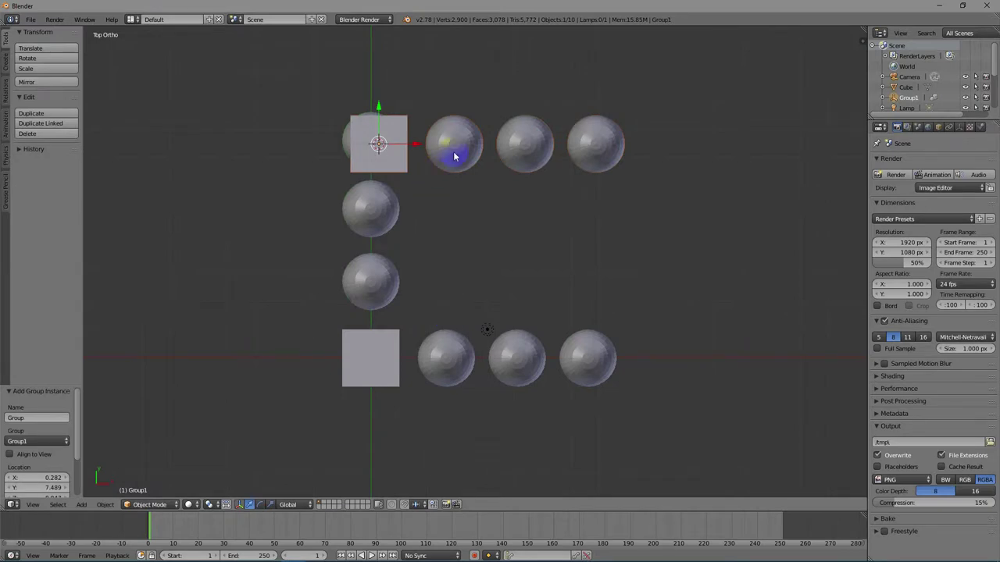
key("g")
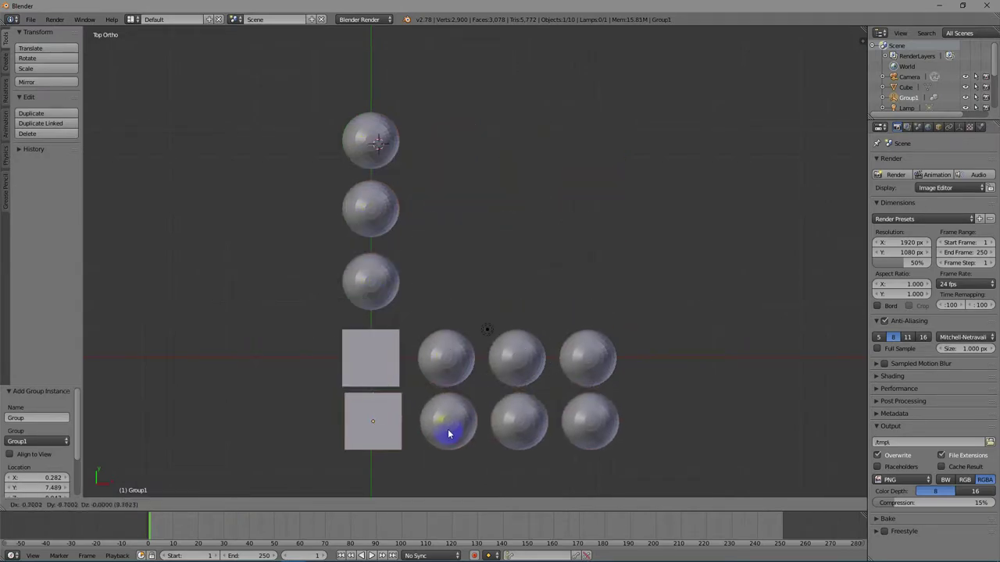
left_click(446, 438)
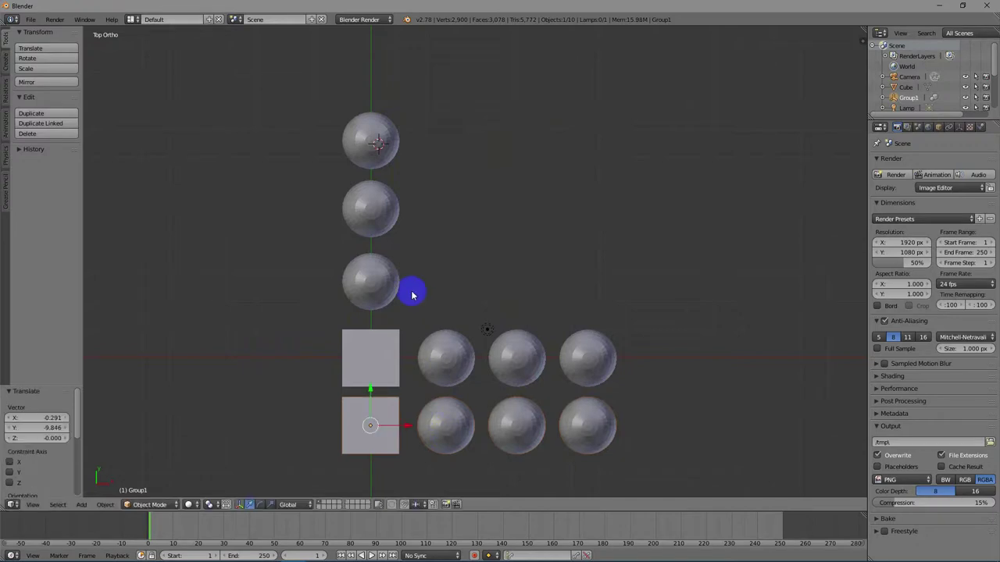
Step: Add an instance of Group2 and move it about 2.38 in X and -7.57 in Y, beside the original sphere column
mouse_move(445, 188)
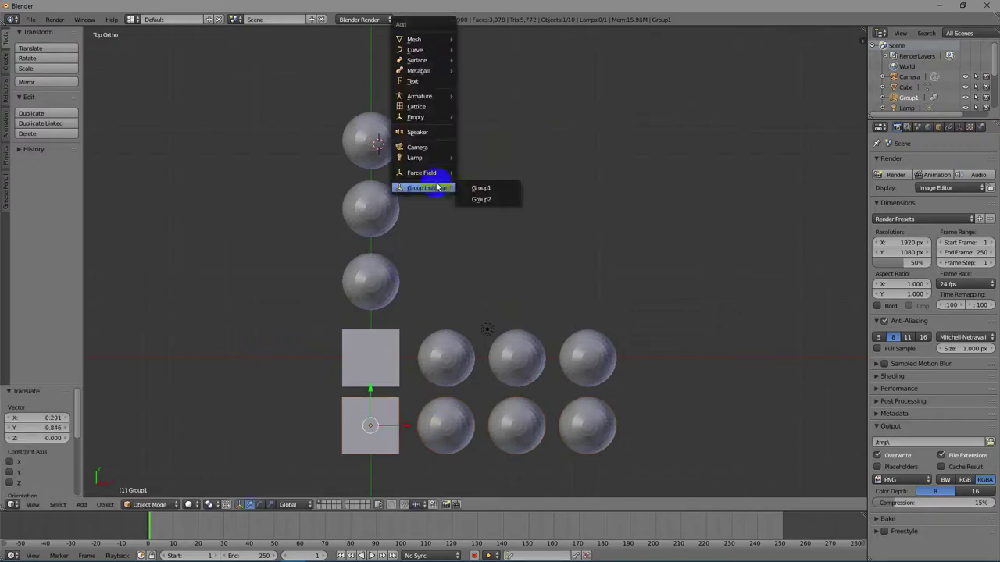
left_click(479, 200)
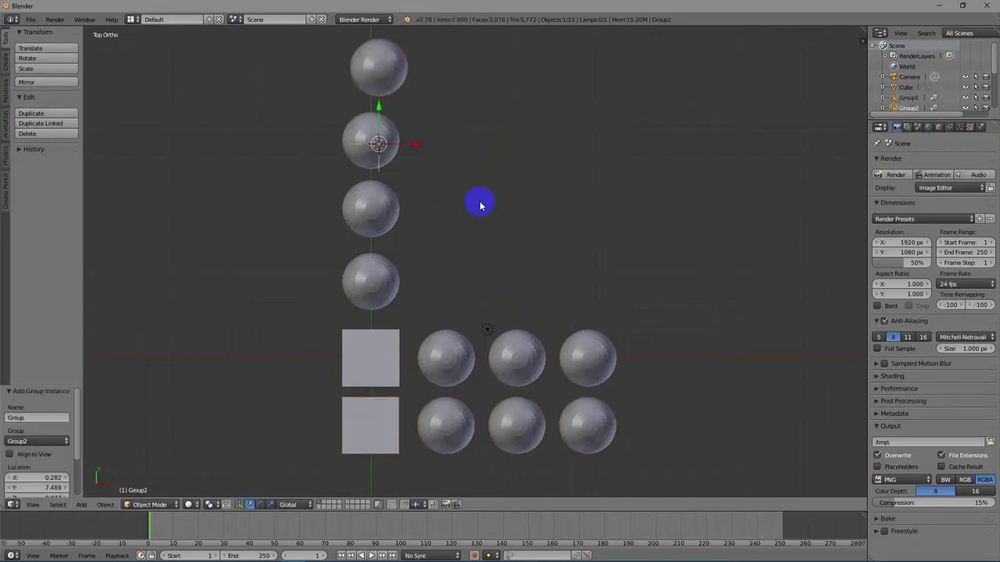
key("g")
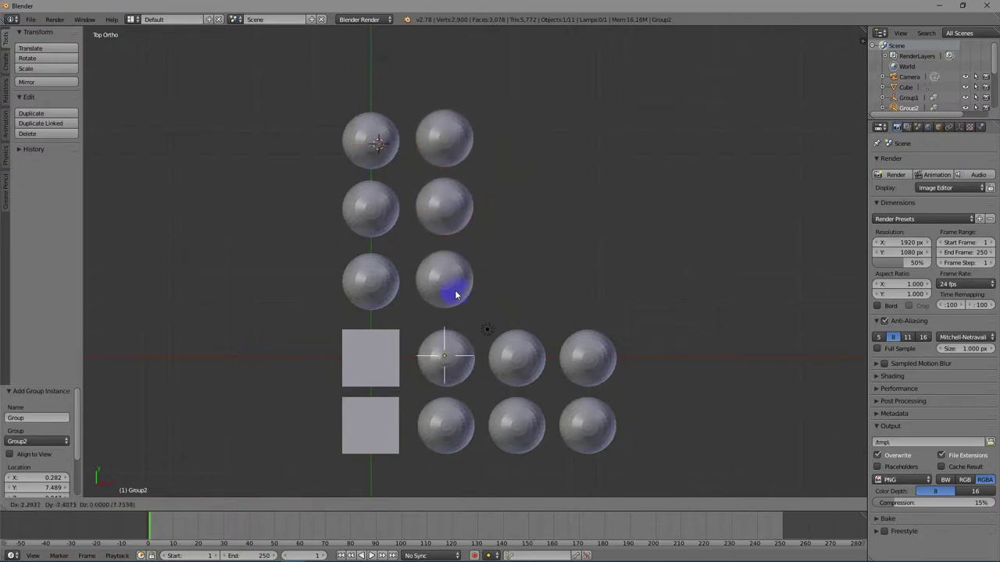
left_click(459, 300)
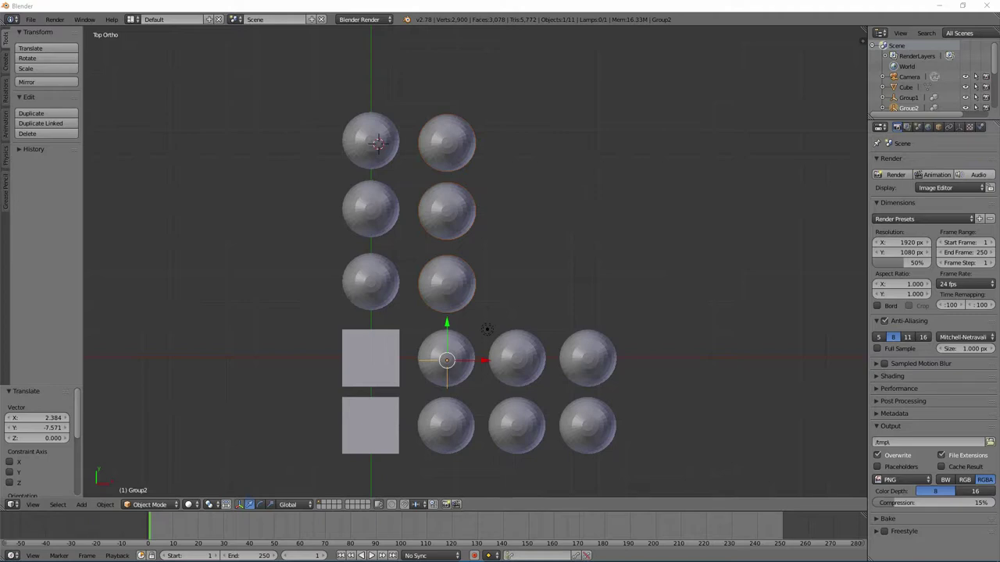
Step: Start a new file with the default startup scene
left_click(288, 110)
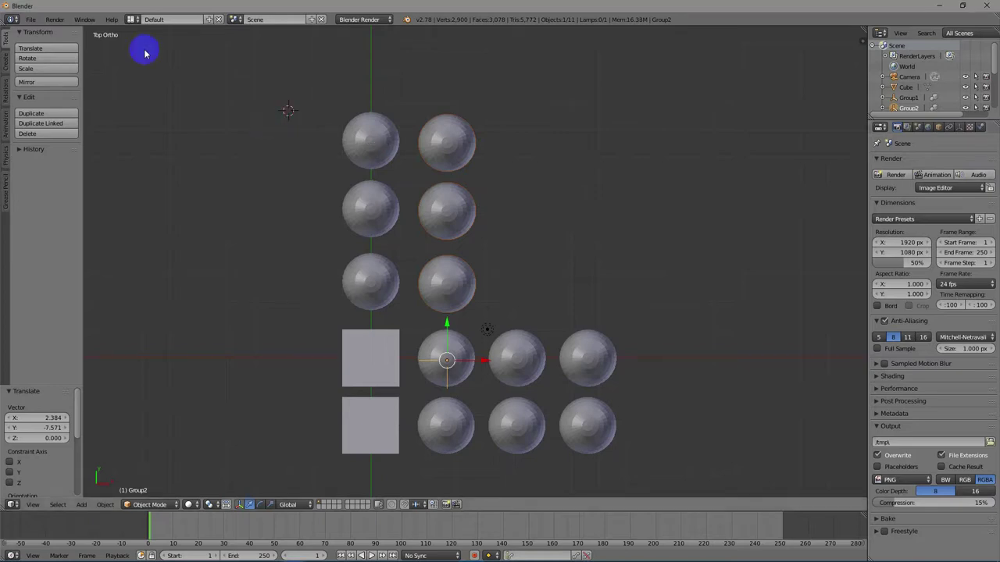
left_click(31, 19)
left_click(38, 32)
left_click(39, 40)
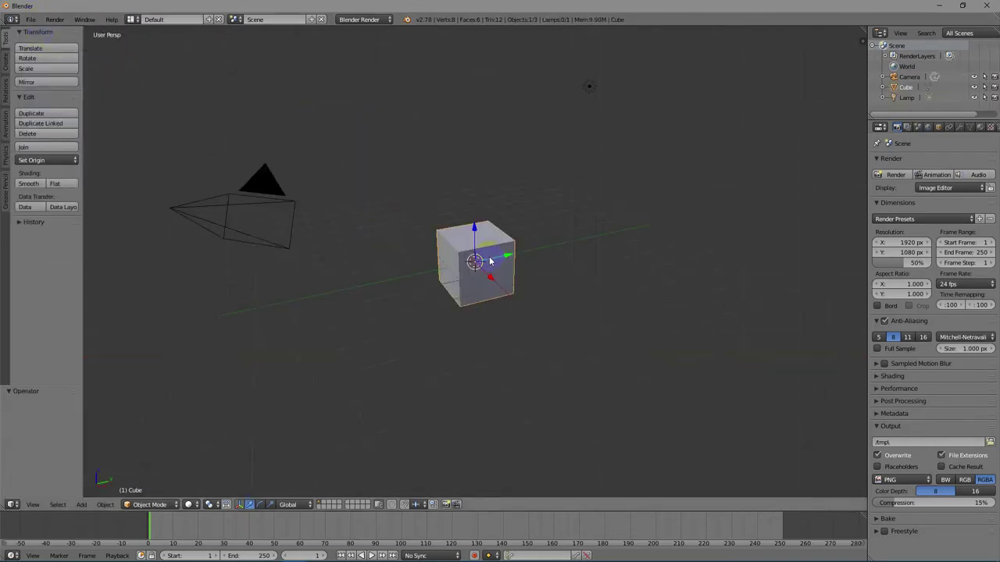
Step: Add a UV sphere in the top view and move it about 3.08 units along positive X, beside the cube
key("KP_7")
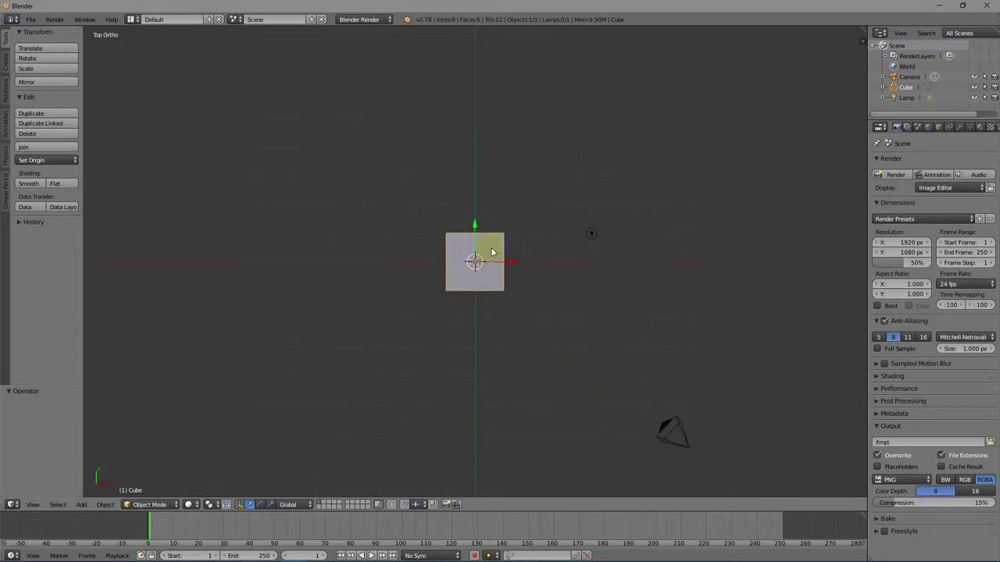
key("shift+a")
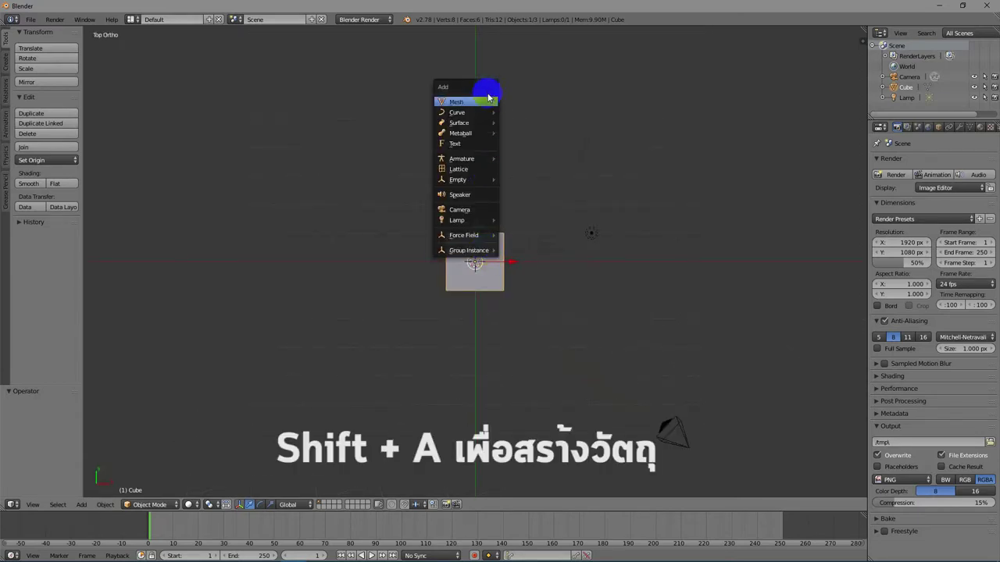
mouse_move(485, 102)
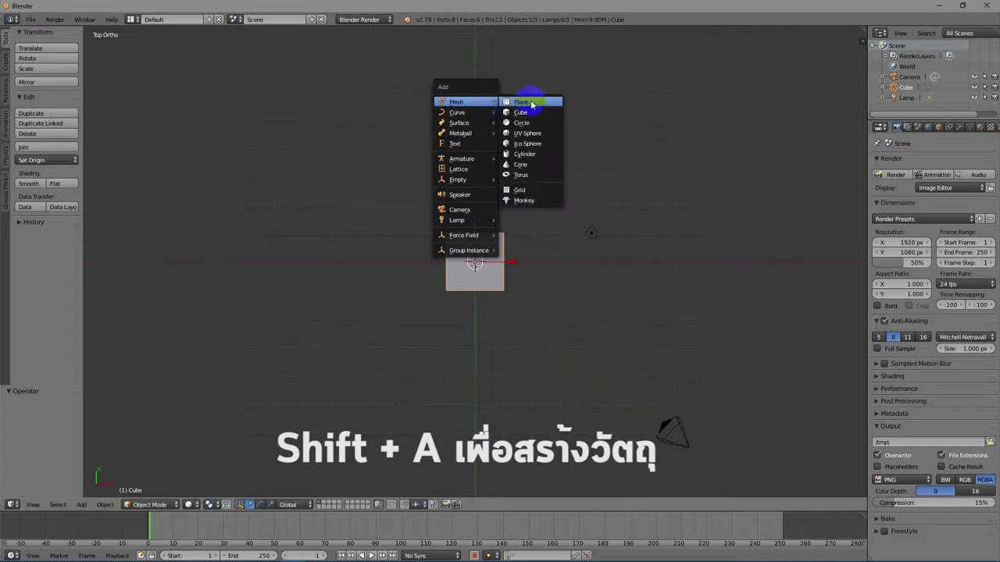
left_click(529, 135)
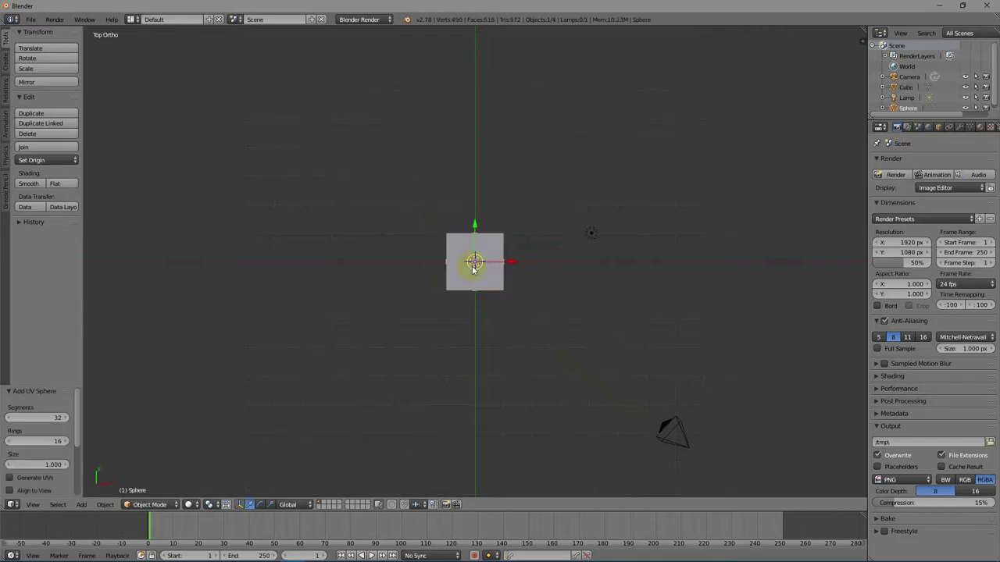
key("g")
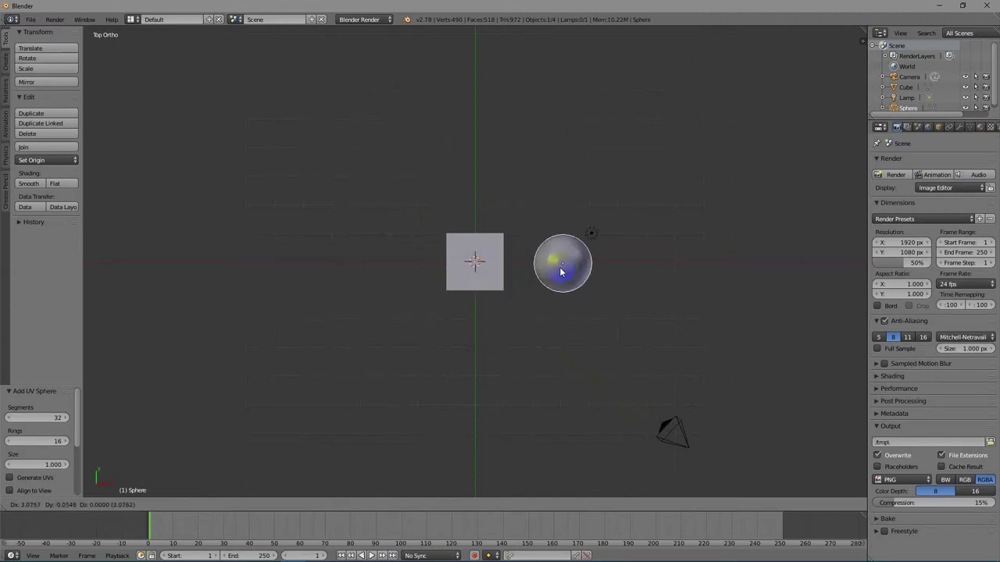
left_click(562, 269)
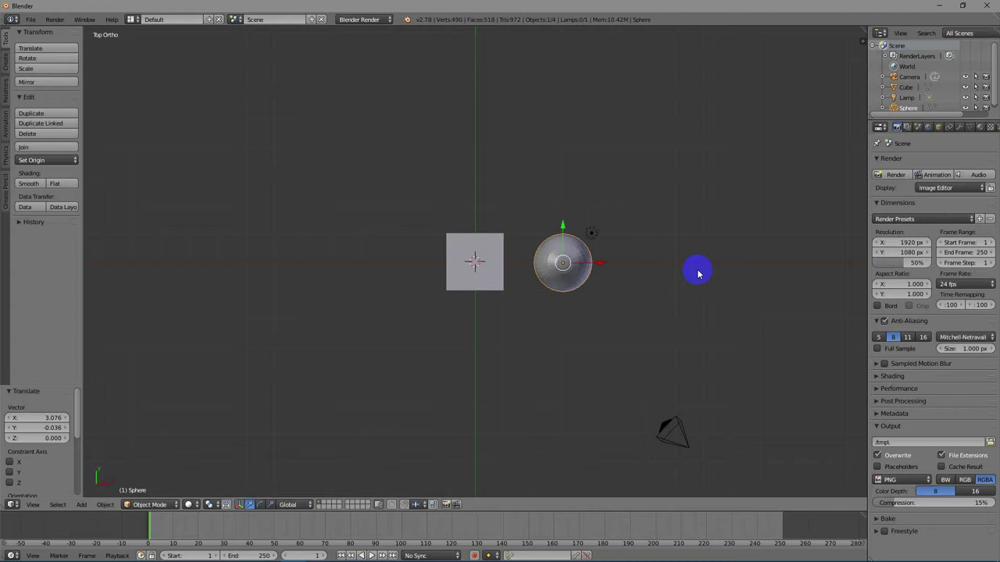
Step: Select the sphere together with the cube and join them into one object
right_click(490, 262, "shift")
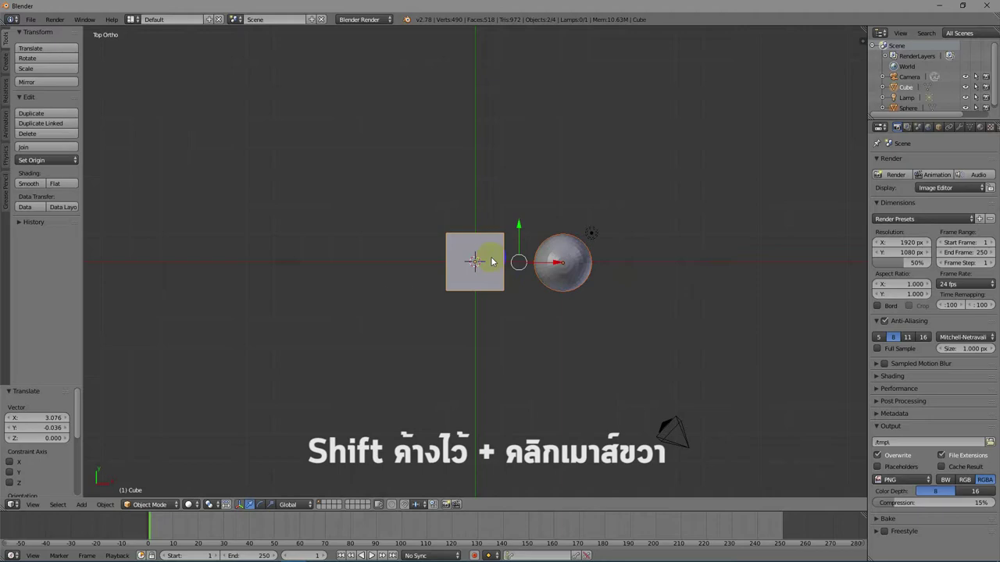
left_click(104, 506)
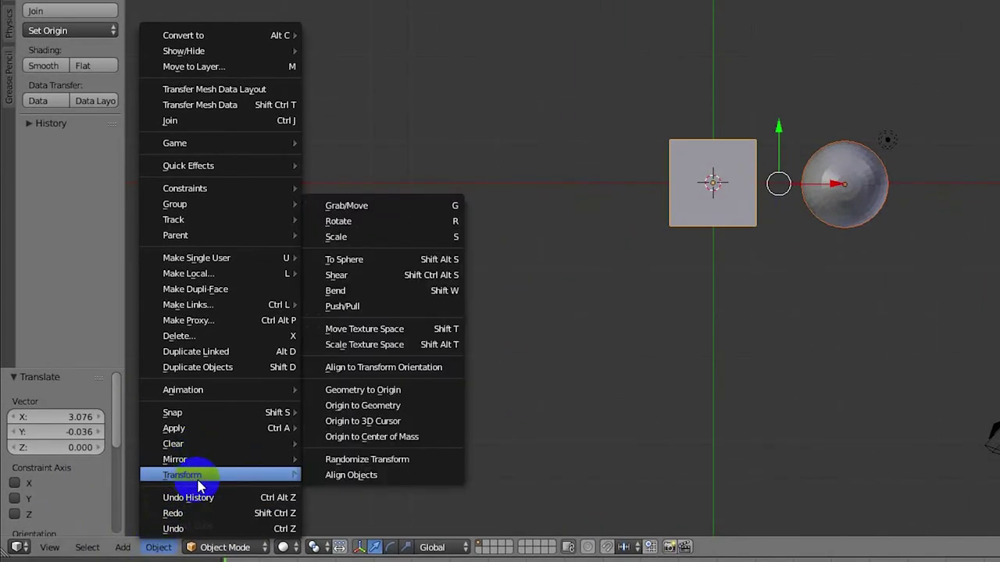
left_click(249, 124)
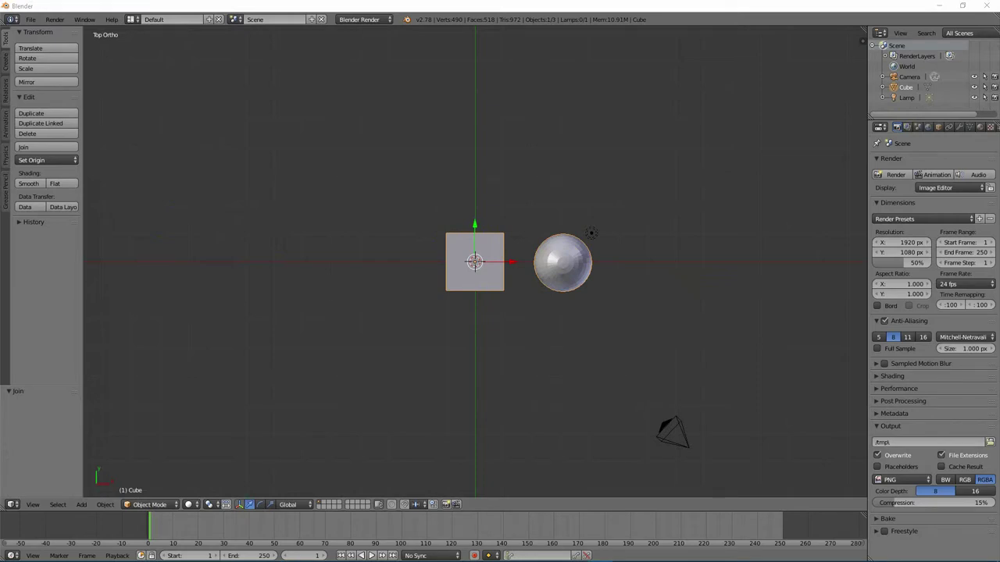
Step: Move the joined cube and sphere as a single object, shifting it about 0.04 units along X
right_click(565, 264)
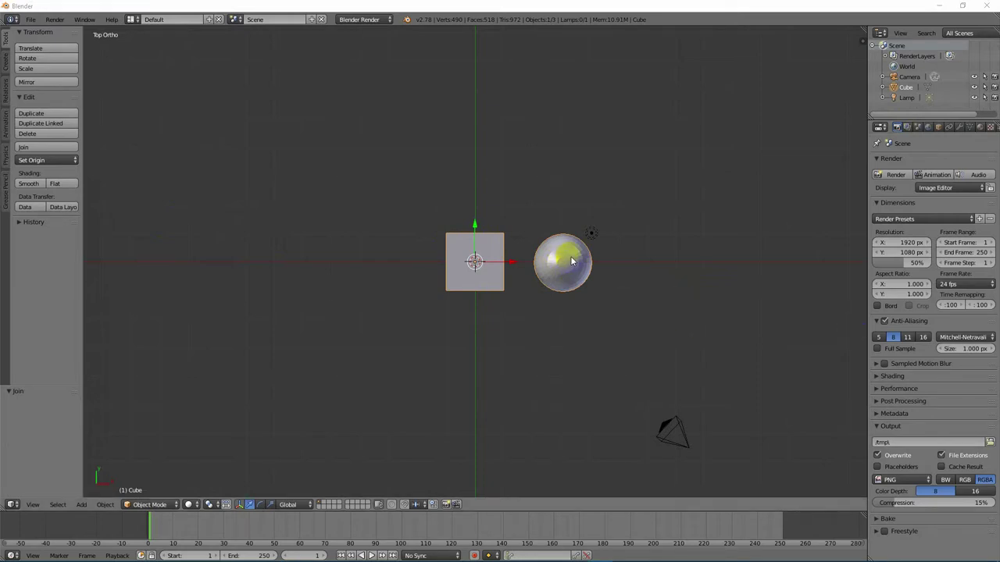
left_click(568, 258)
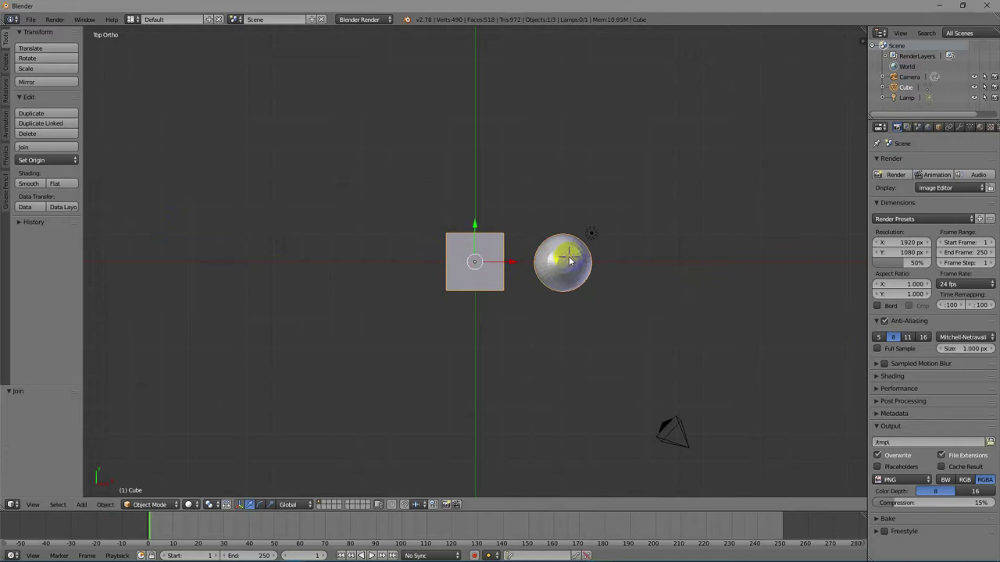
key("g")
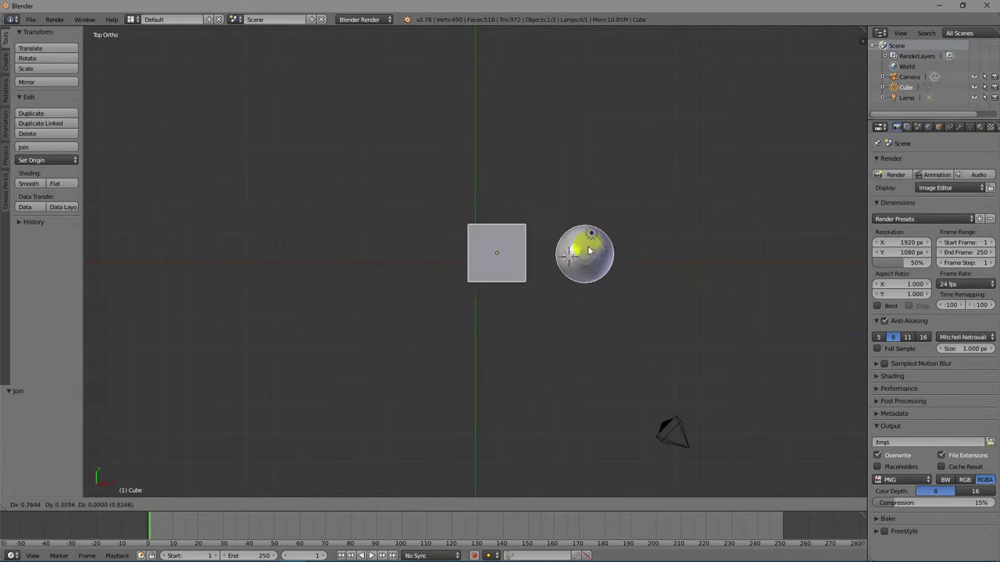
left_click(602, 249)
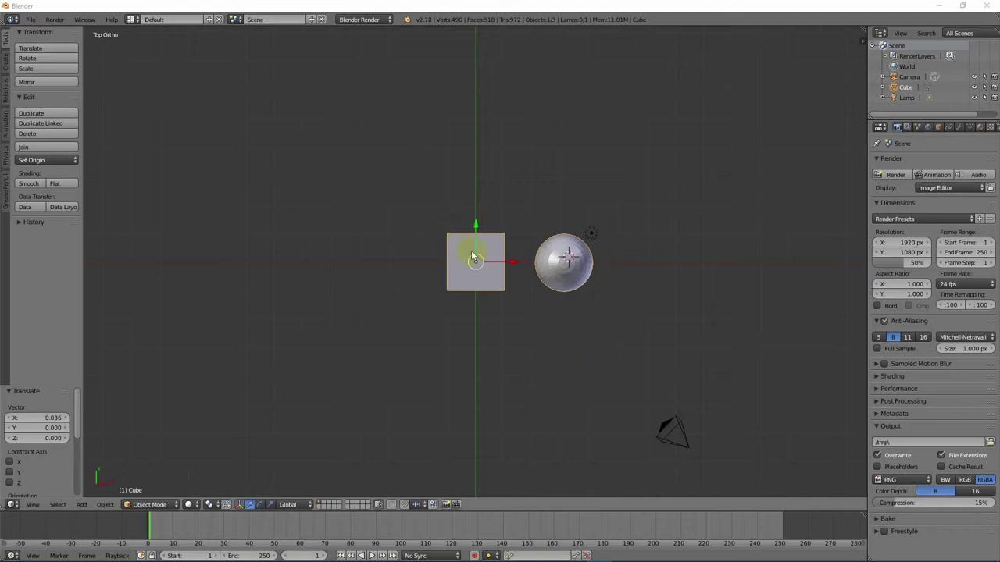
Step: Delete the joined cube and sphere object from the scene
left_click(475, 261)
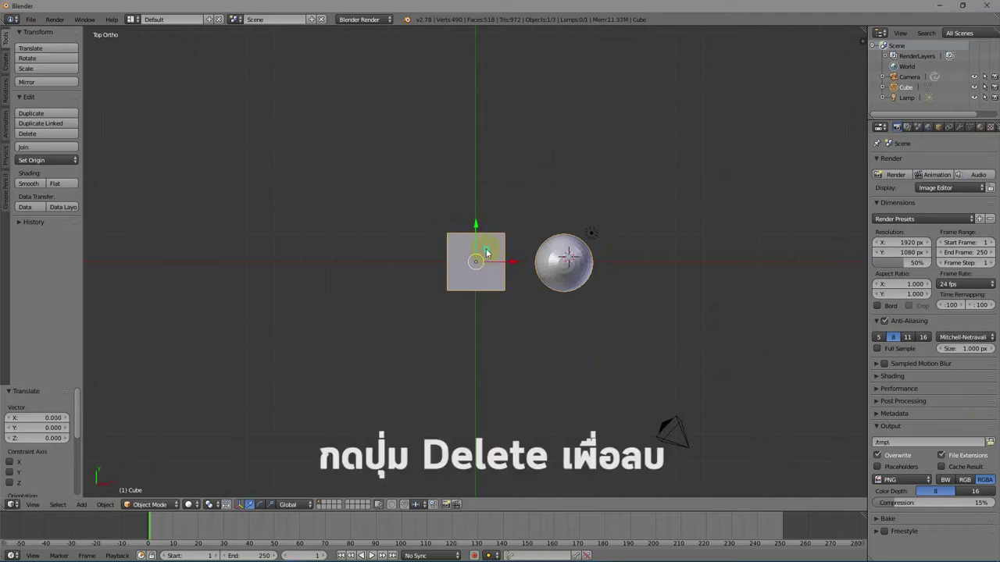
key("Delete")
left_click(485, 250)
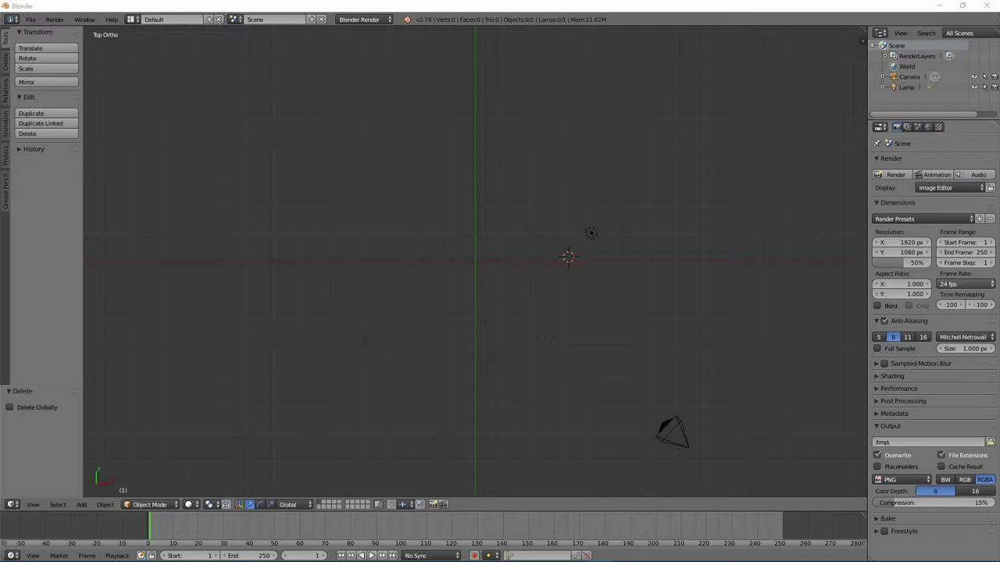
Step: Place the 3D cursor at the origin and add a UV sphere there
left_click(474, 263)
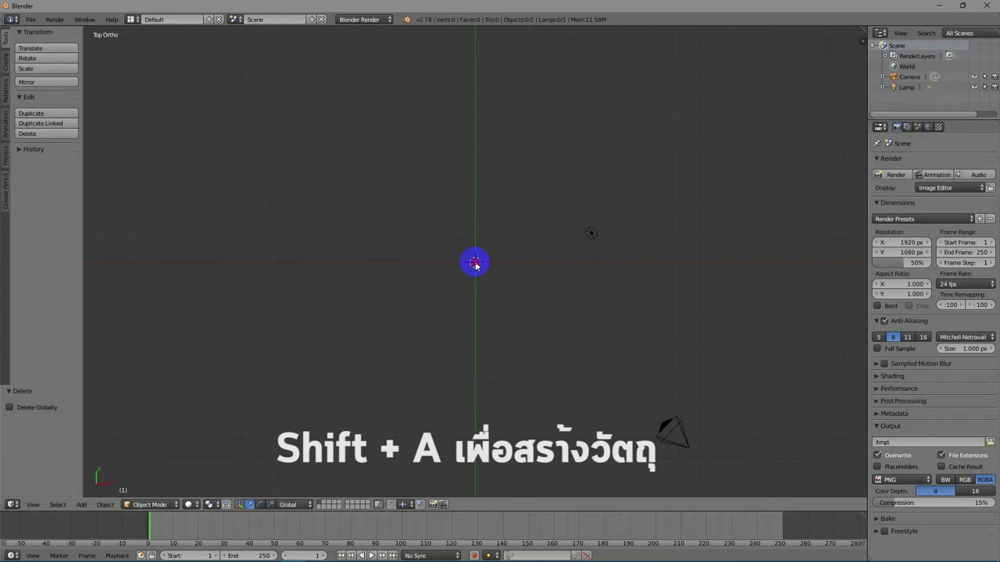
key("shift+a")
mouse_move(475, 263)
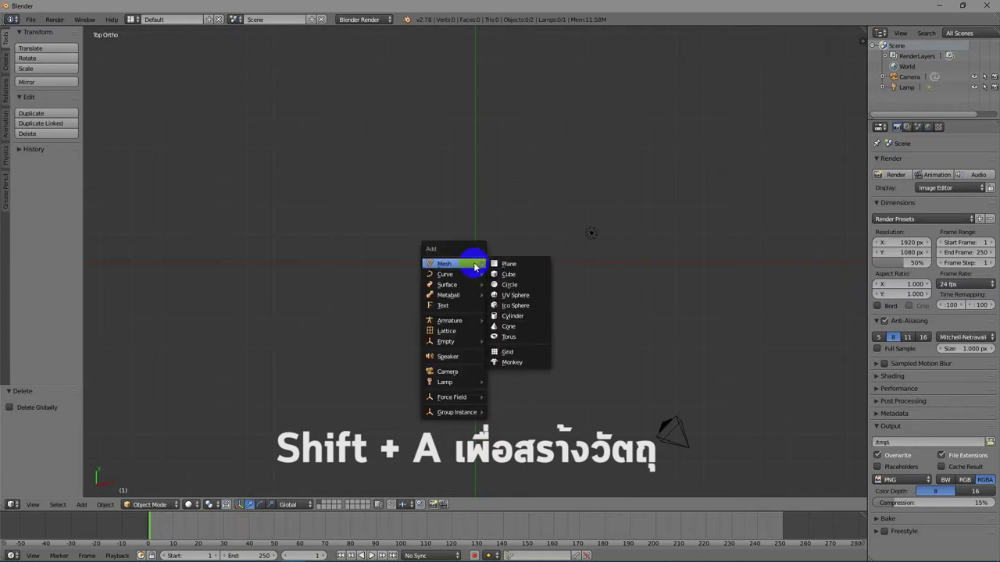
left_click(528, 296)
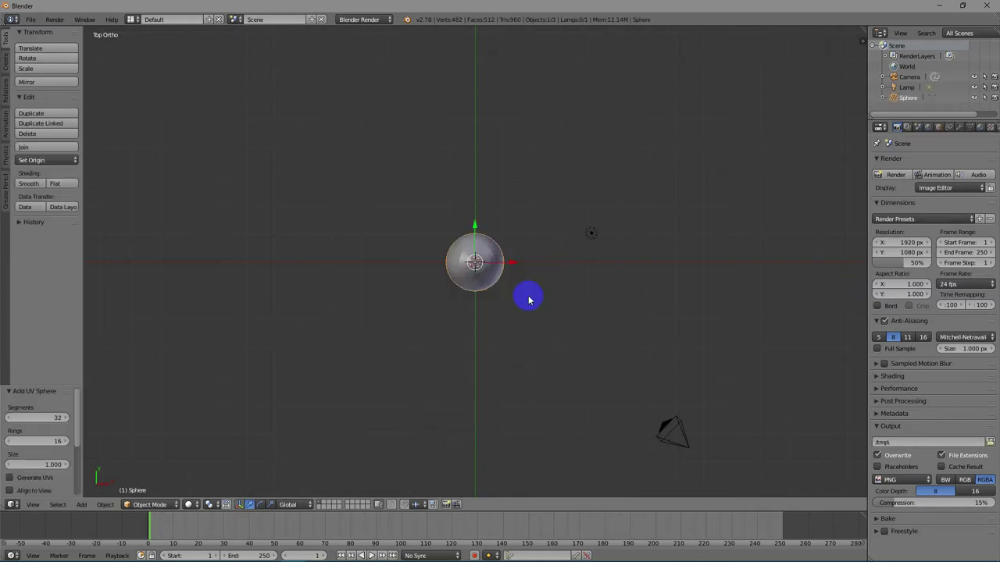
Step: Duplicate the sphere five times, scattering the copies above and to the right of the original
key("shift+d")
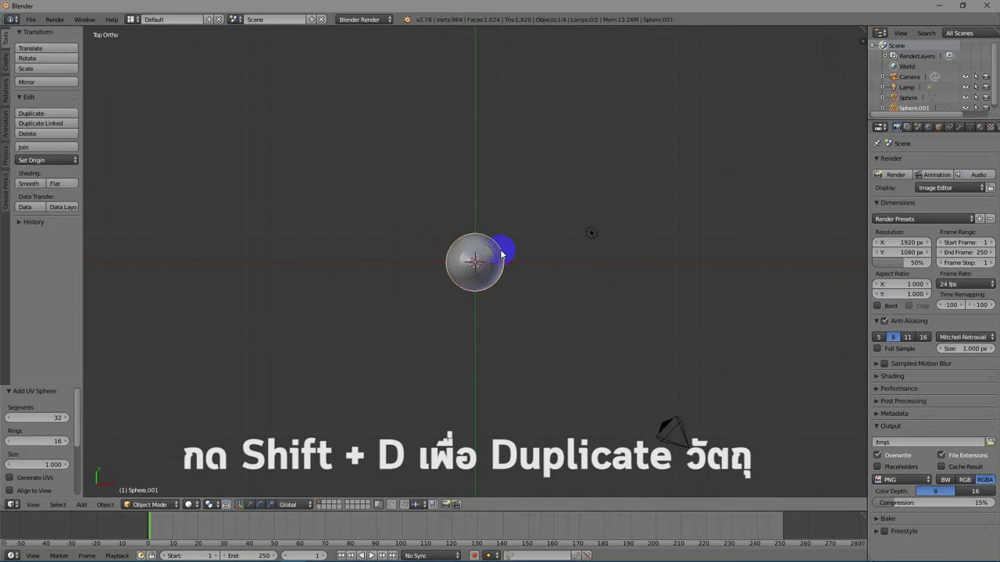
left_click(526, 173)
key("shift+d")
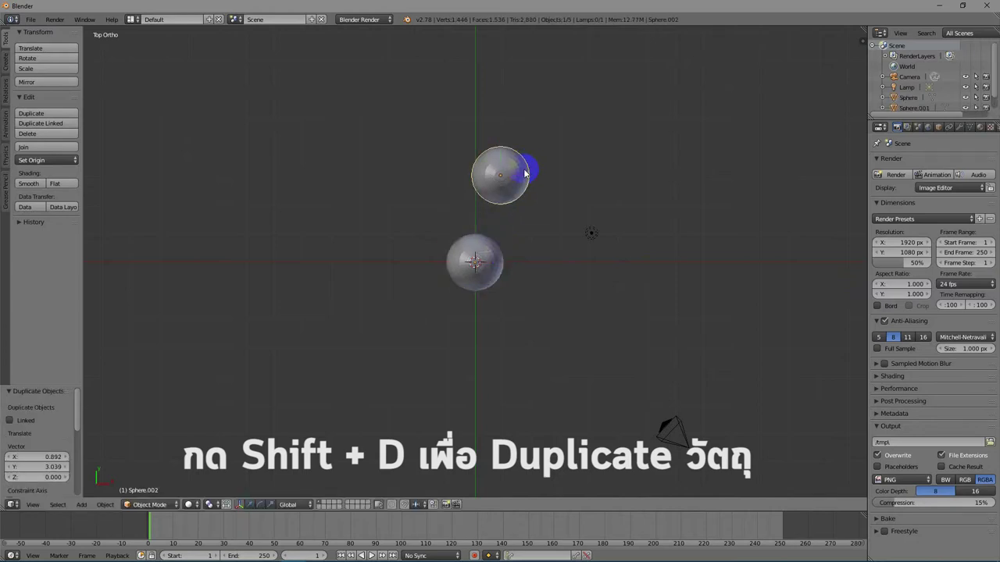
left_click(589, 266)
key("shift+d")
left_click(617, 181)
key("shift+d")
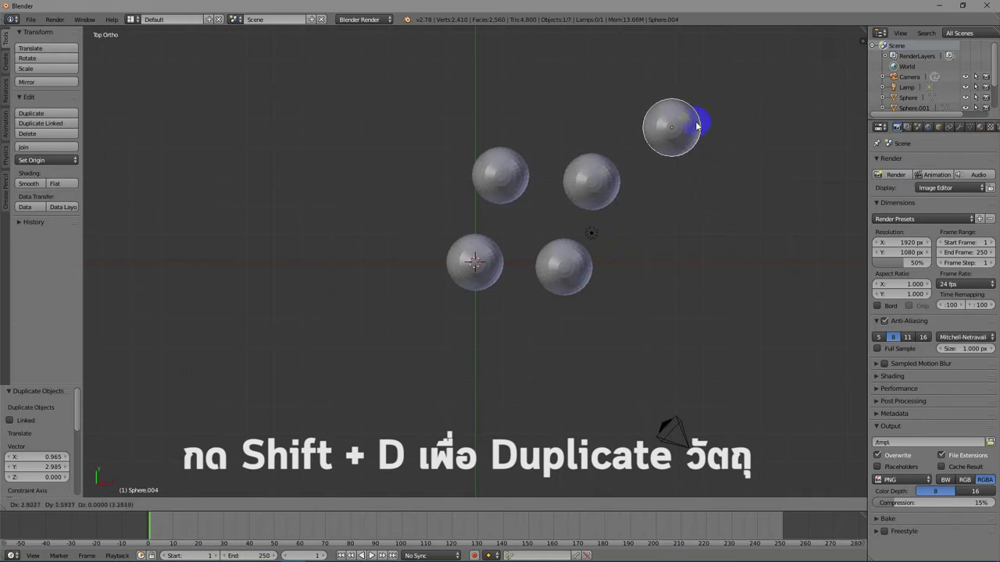
left_click(616, 105)
key("shift+d")
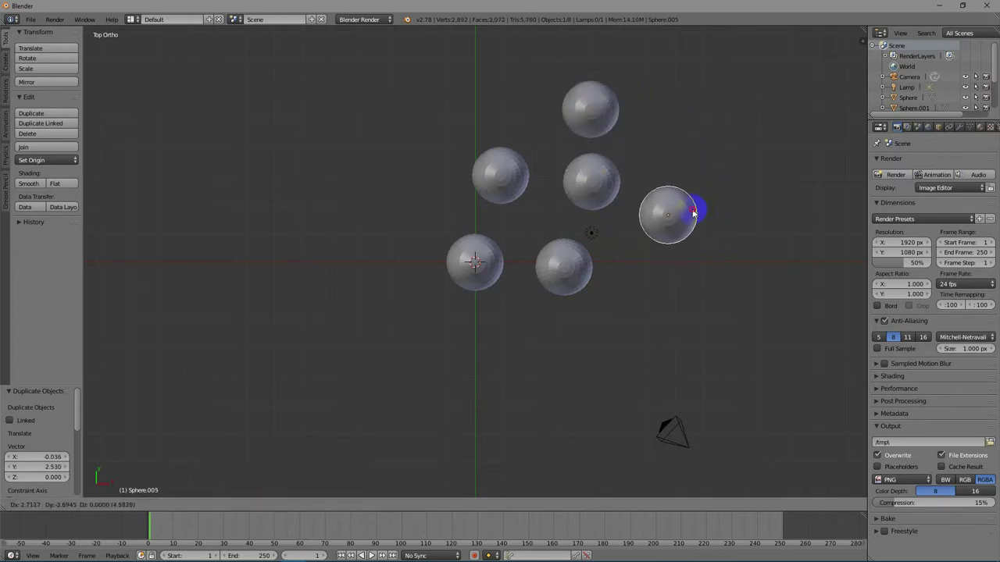
left_click(694, 212)
Step: Scale the original sphere at the origin up by about 1.7
right_click(473, 267)
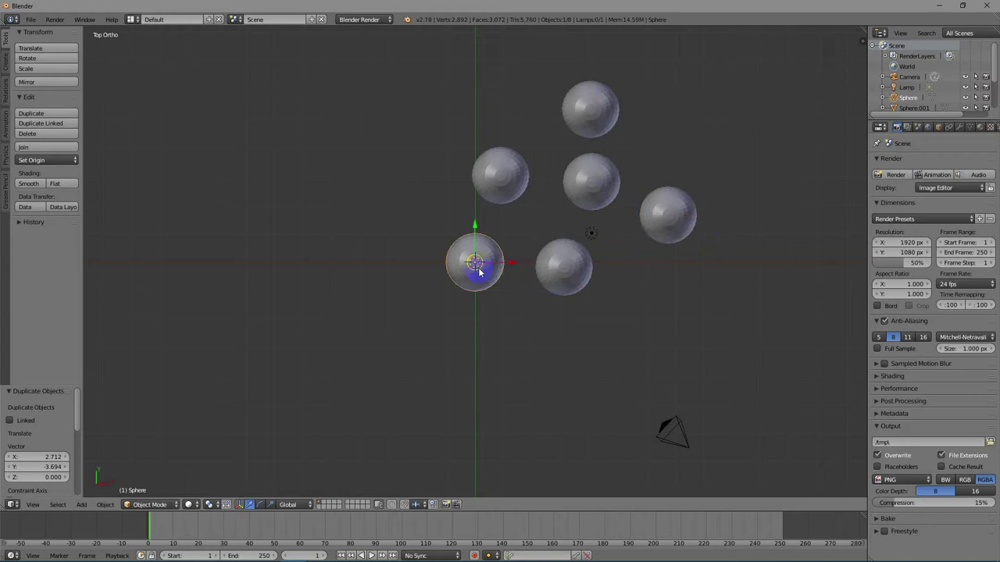
key("s")
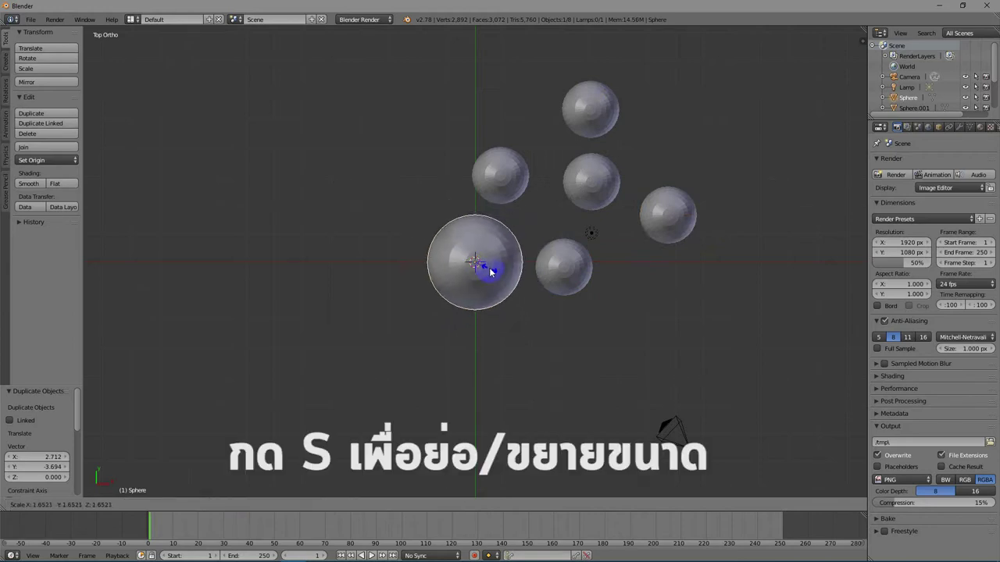
left_click(493, 279)
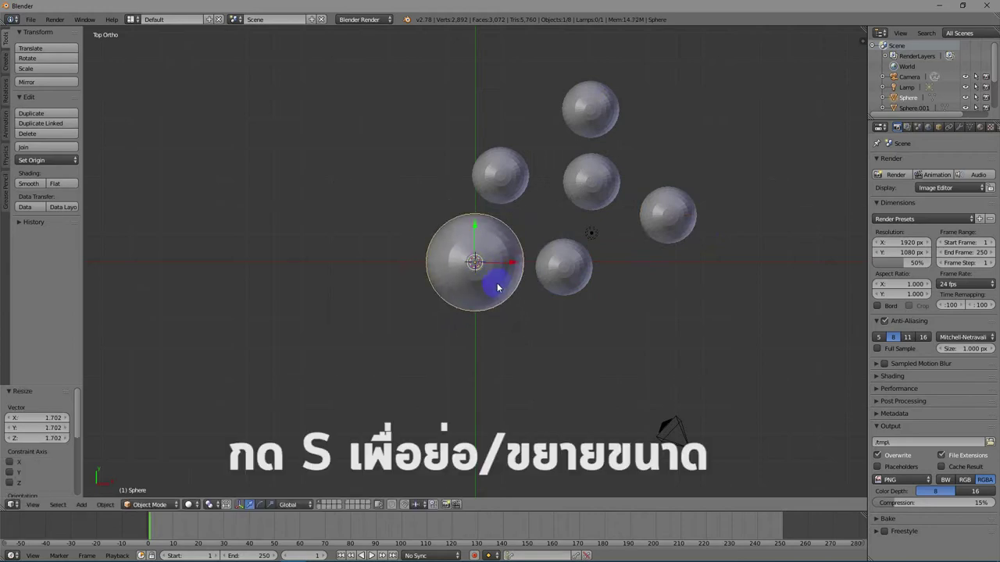
Step: Create a new material on the enlarged sphere and set its diffuse colour to yellow
left_click(978, 128)
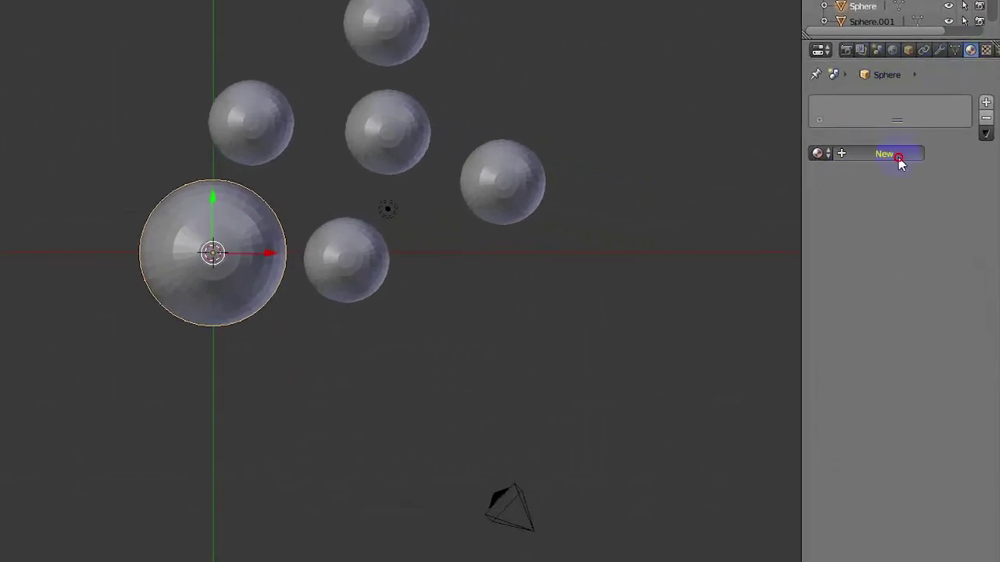
left_click(898, 156)
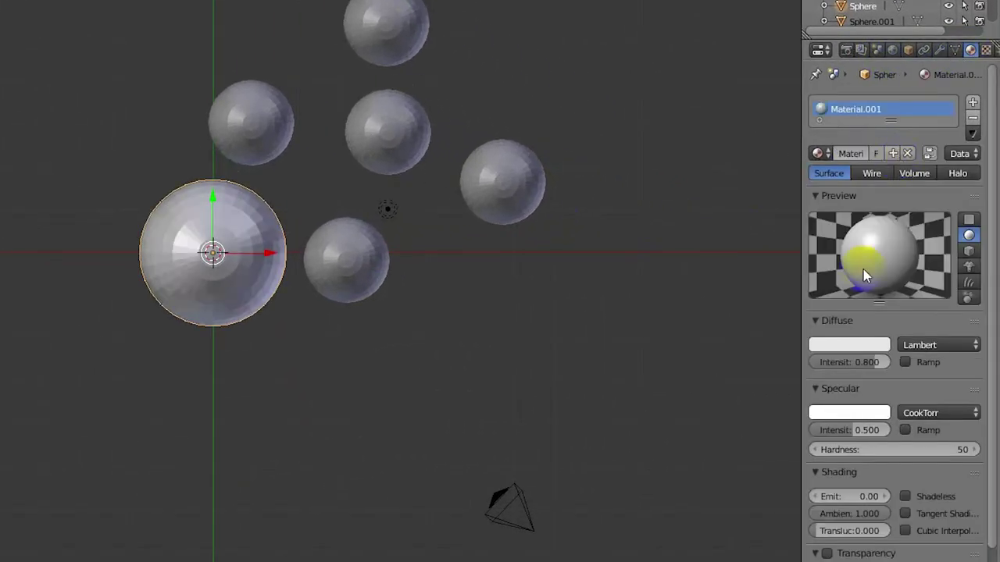
left_click(866, 345)
left_click(750, 215)
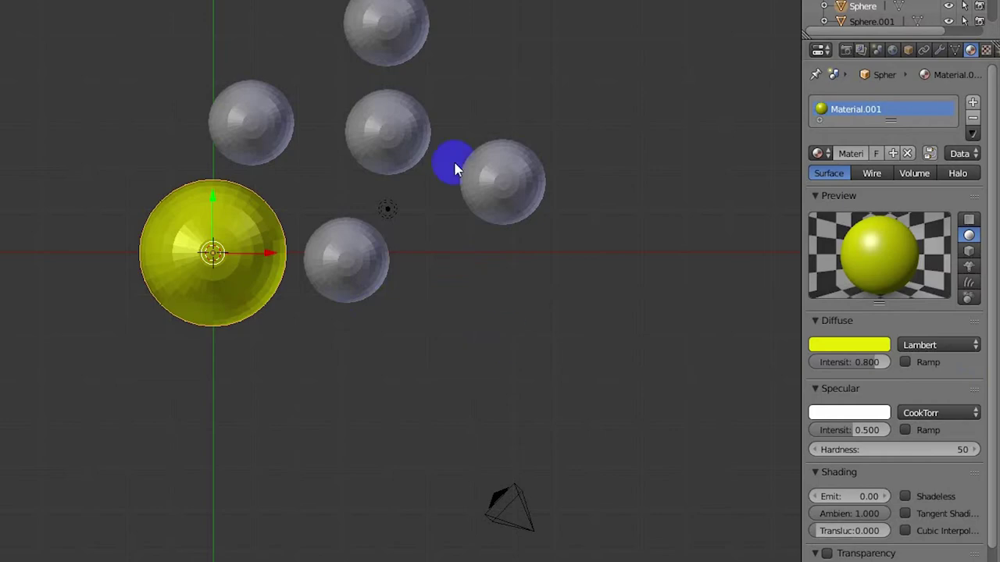
Step: Select the five small spheres with the yellow sphere as the active object, and link its material to them
right_click(391, 28)
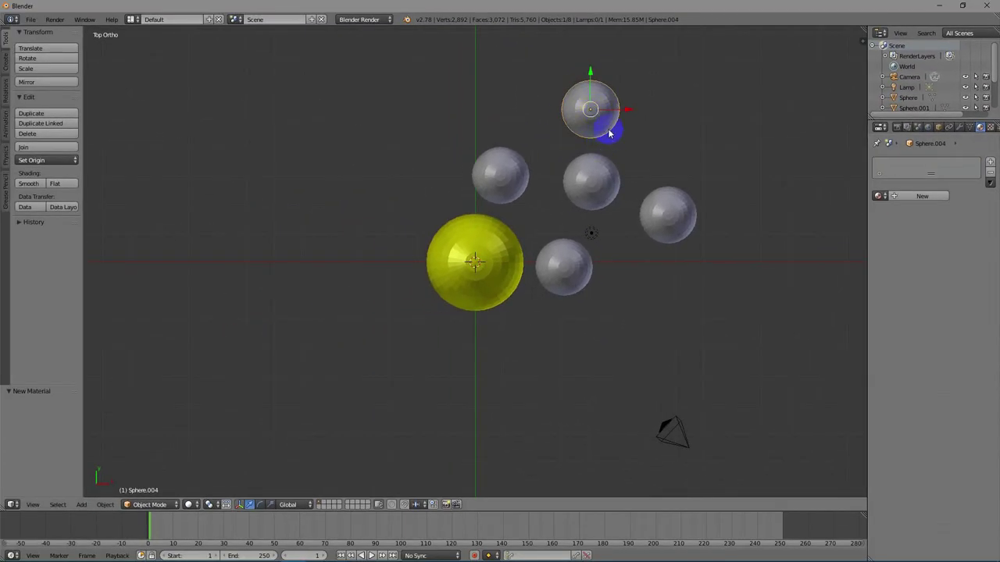
right_click(666, 213)
right_click(599, 95)
right_click(666, 210, "shift")
right_click(598, 180, "shift")
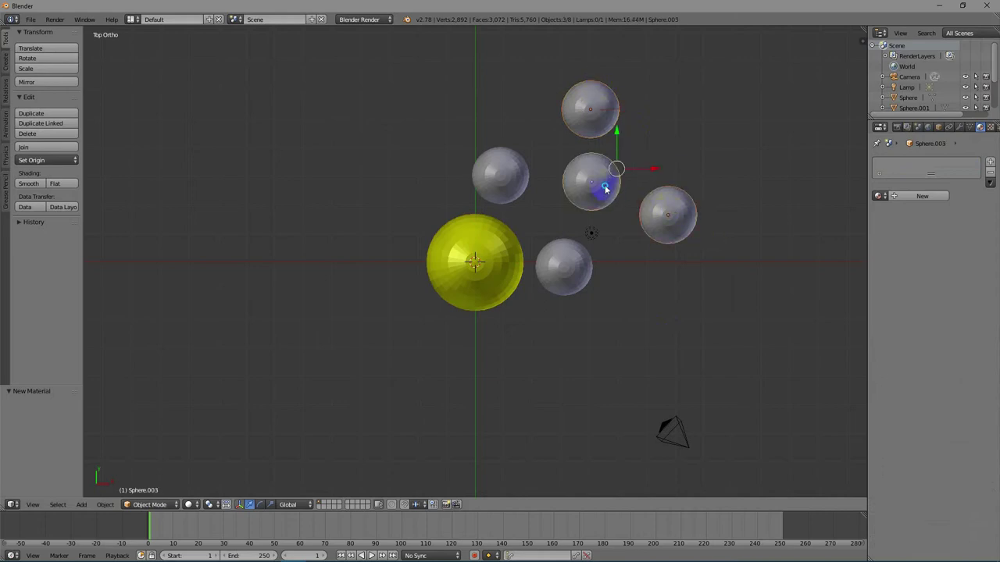
right_click(521, 171, "shift")
right_click(578, 277, "shift")
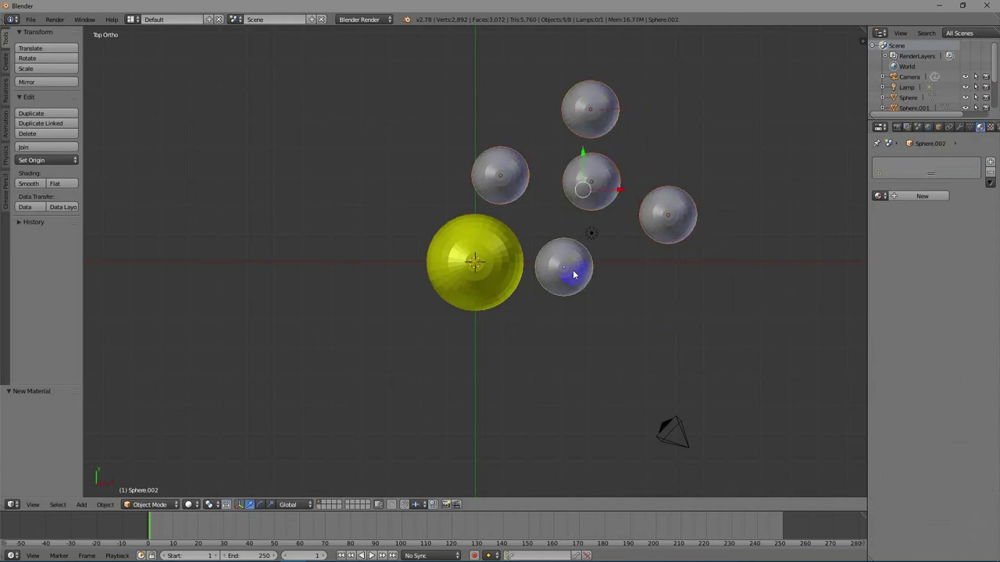
right_click(480, 266, "shift")
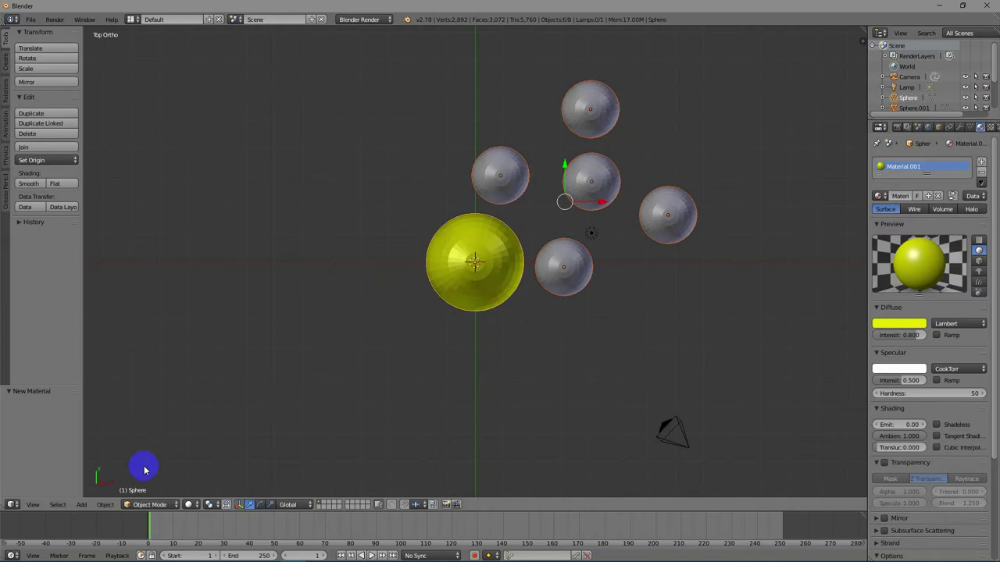
left_click(105, 504)
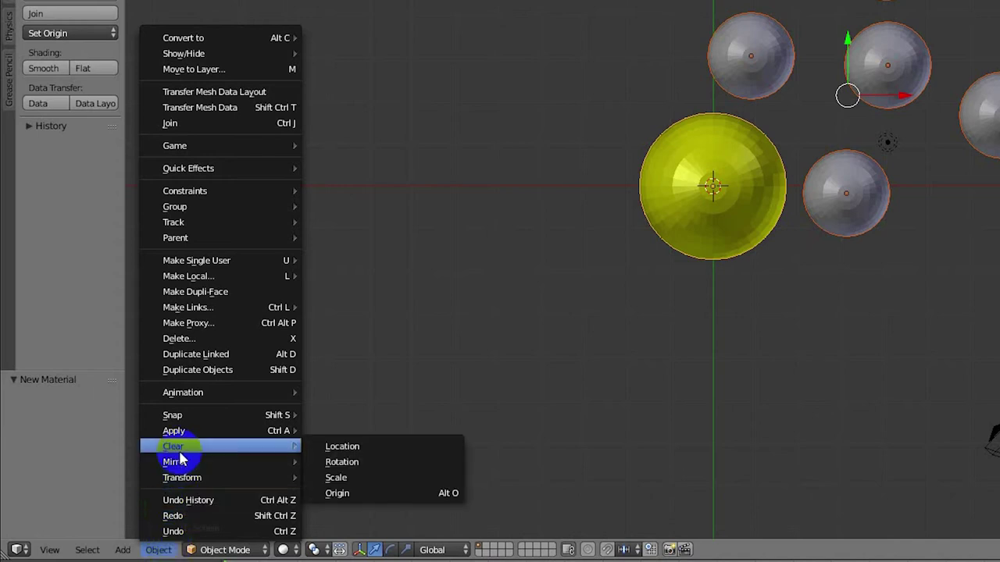
mouse_move(263, 310)
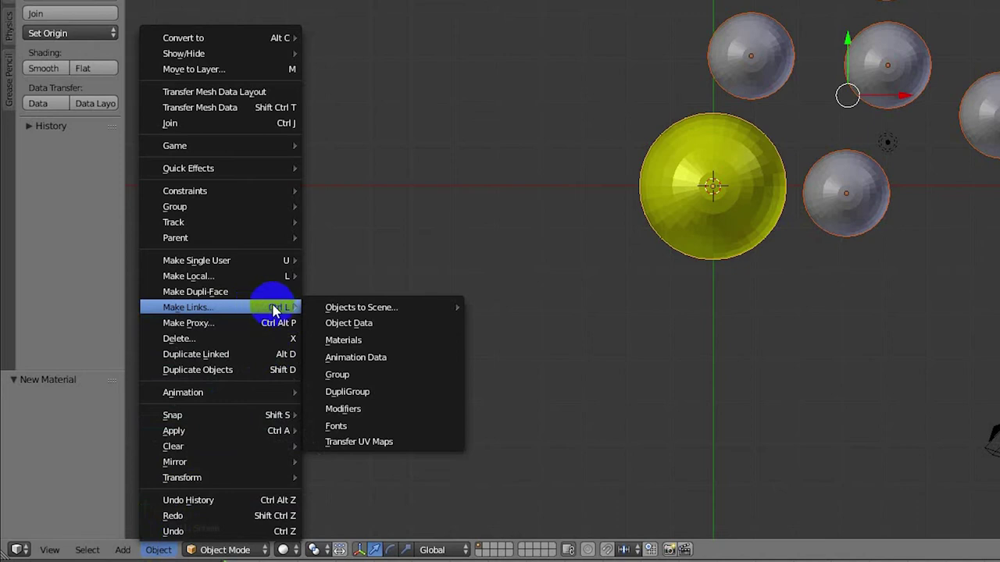
left_click(407, 343)
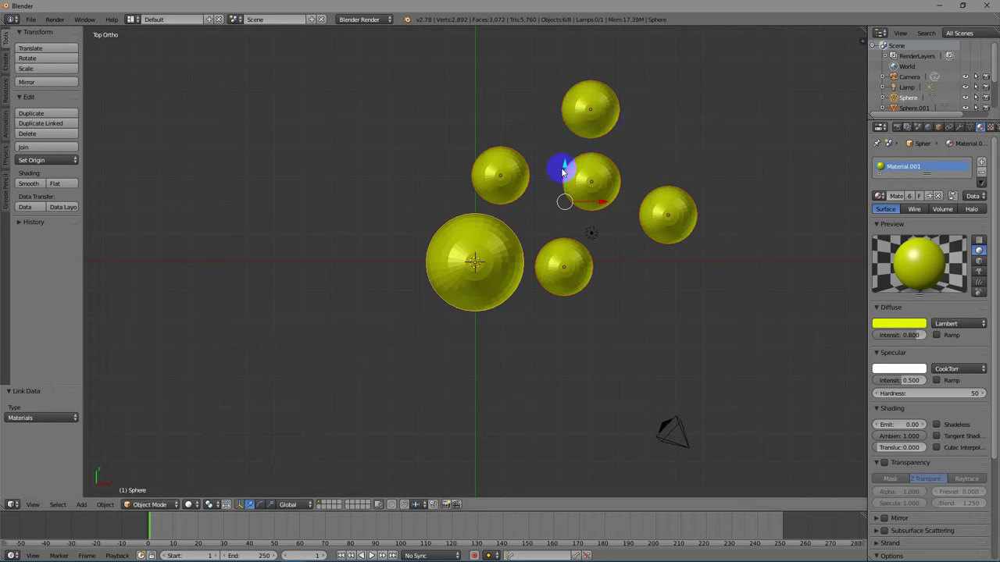
Step: Render the scene to check the shared yellow material on the spheres, and return to the 3D view
scroll(720, 254, "down", 1)
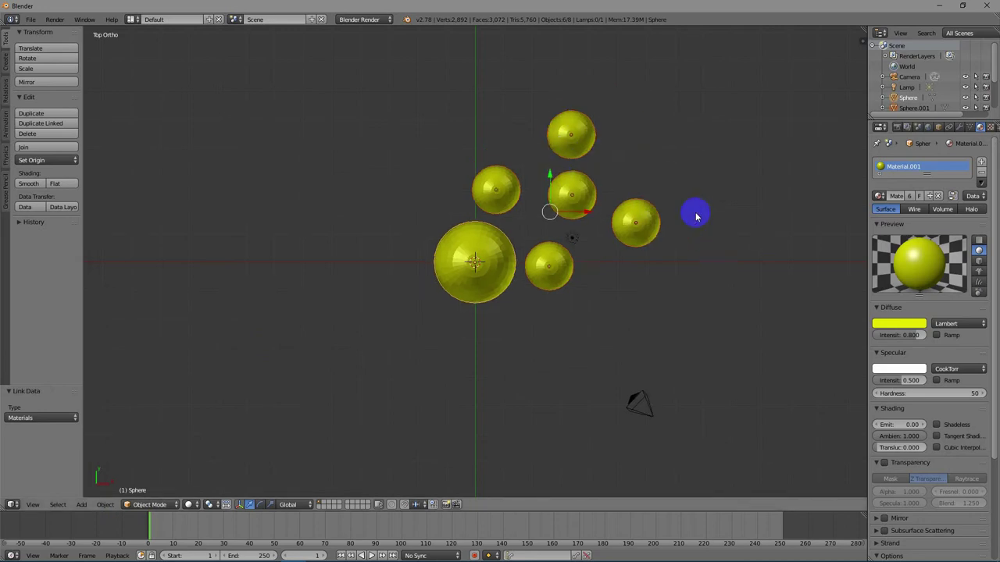
key("F12")
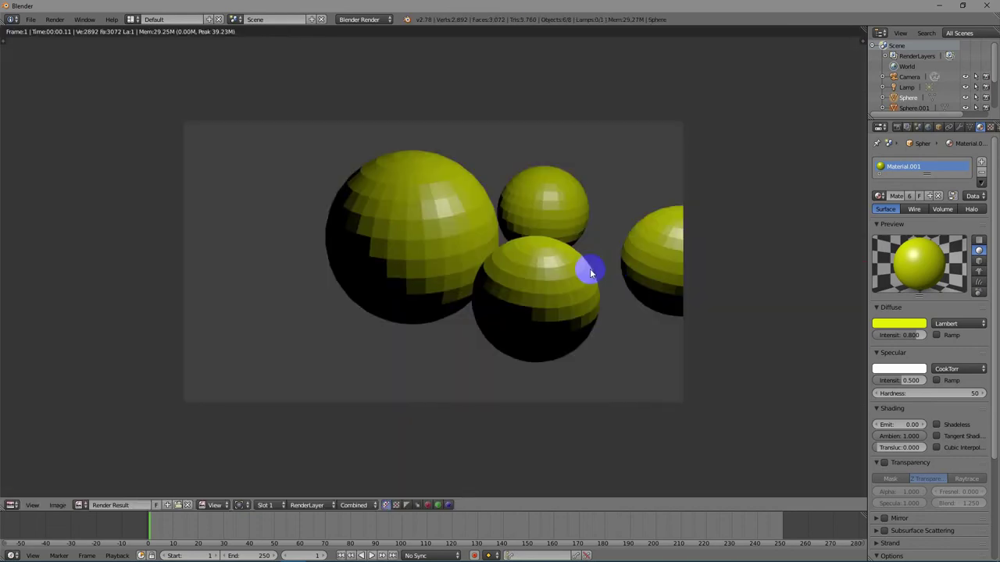
key("Escape")
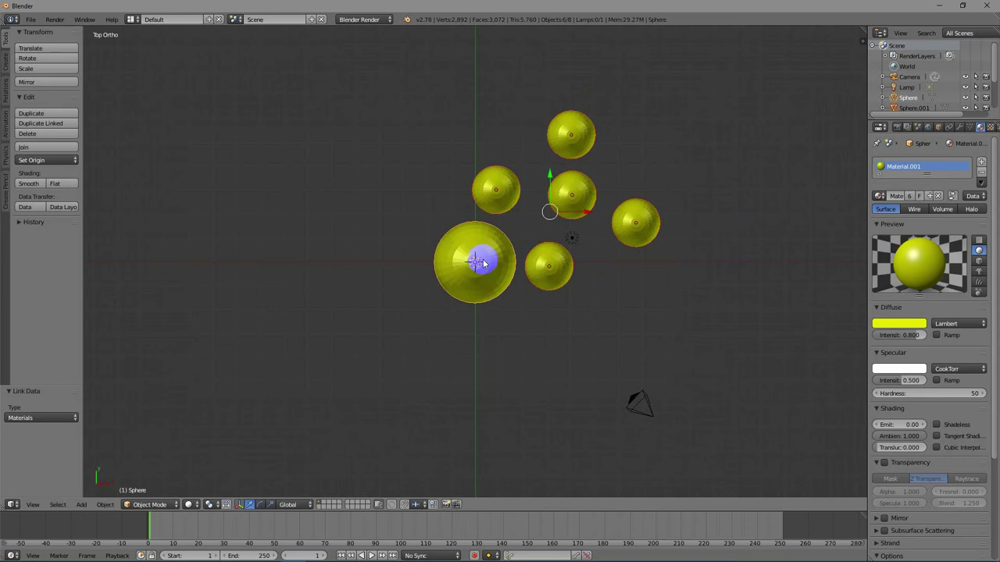
Step: On the large sphere's shared material, raise the specular intensity to about 0.927 and change the diffuse colour to blue
scroll(536, 280, "down", 1)
scroll(536, 278, "up", 1)
right_click(486, 250)
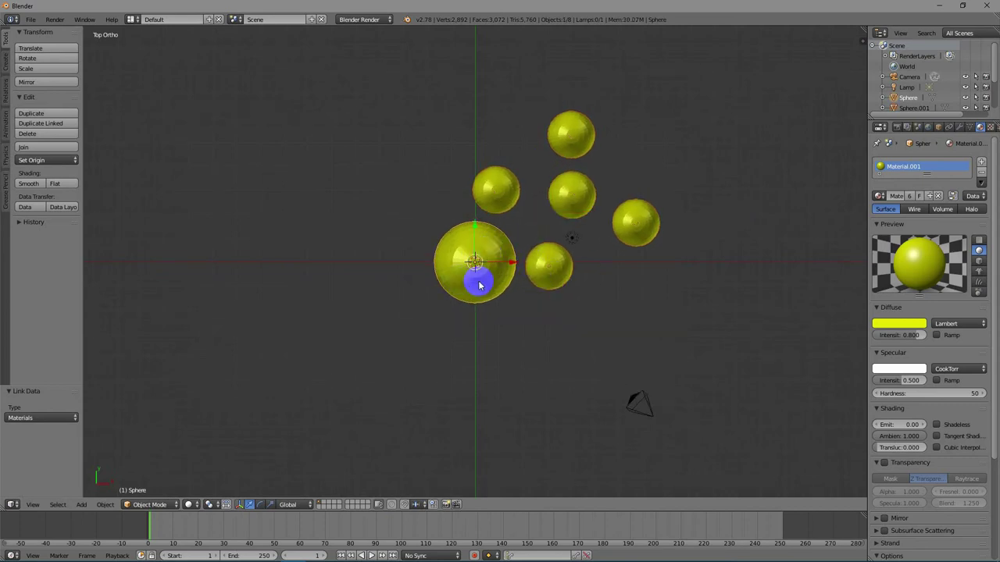
left_click_drag(906, 328, 928, 386)
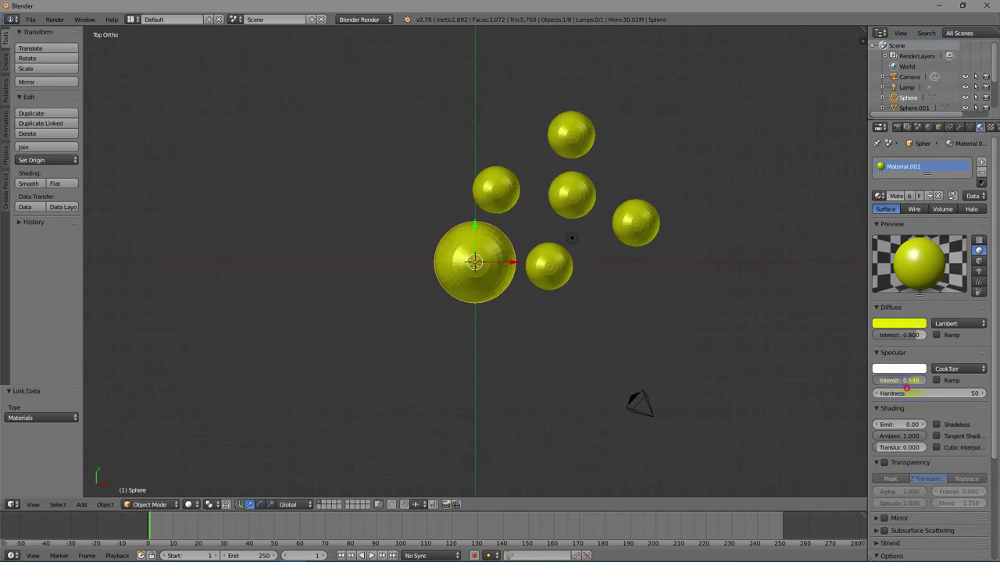
left_click_drag(928, 386, 899, 208)
left_click(910, 324)
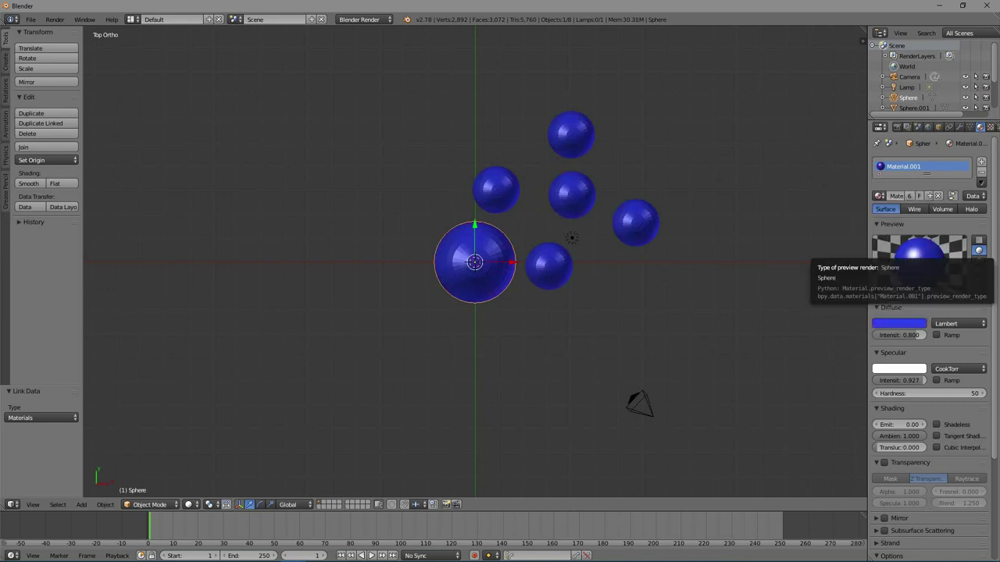